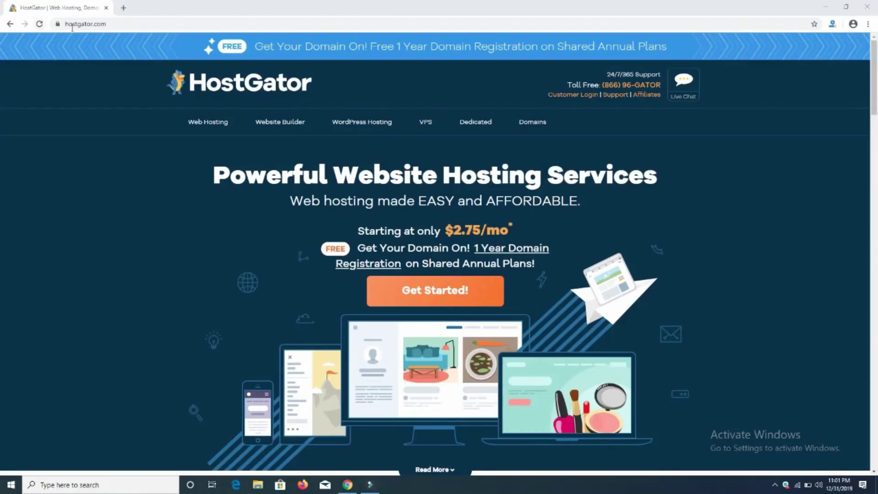
Step: Open HostGator's Shared Web Hosting plans and review the free domain registration offer
{"action": "left_click", "coordinate": [81, 26]}
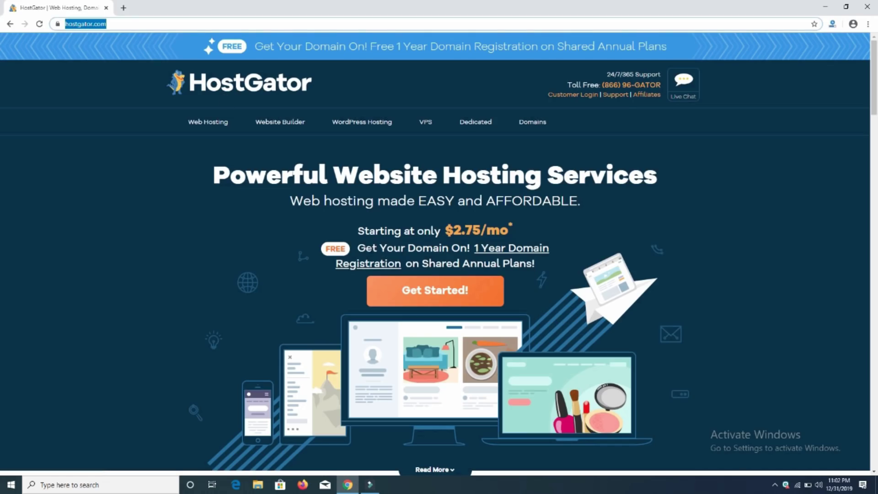
{"action": "left_click", "coordinate": [435, 290]}
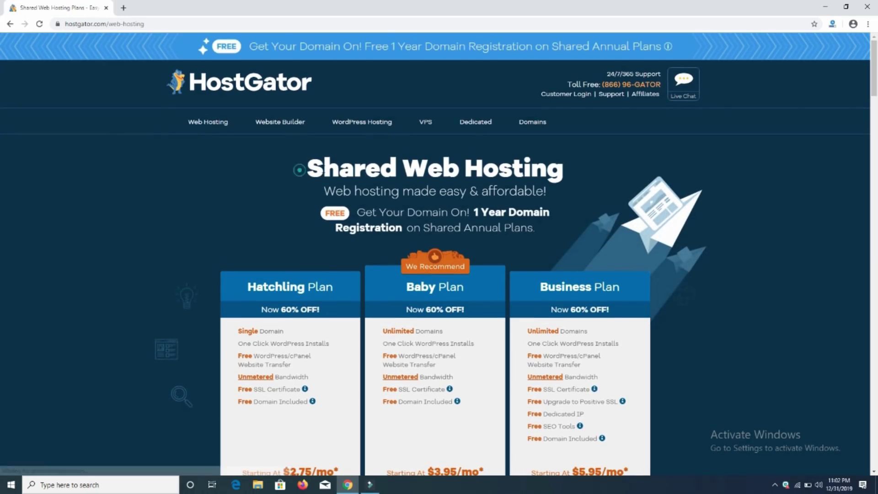
{"action": "left_click_drag", "start_coordinate": [300, 168], "coordinate": [563, 170]}
{"action": "left_click", "coordinate": [268, 211]}
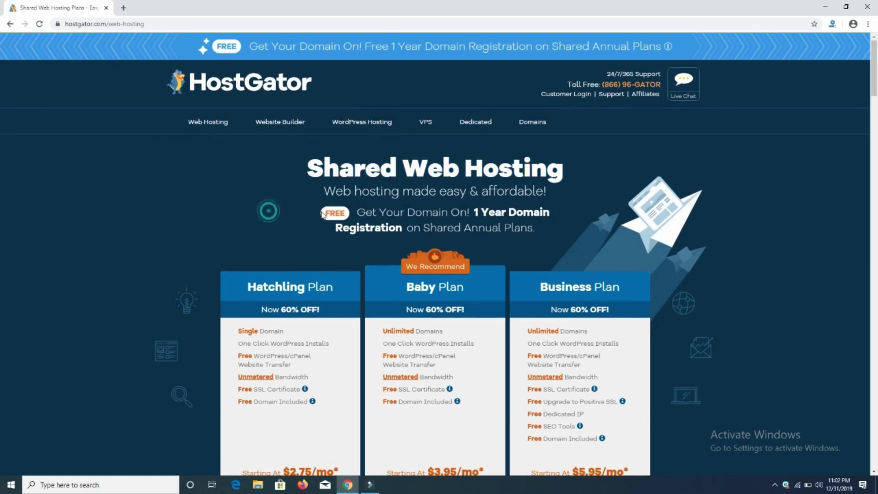
{"action": "left_click", "coordinate": [321, 212]}
{"action": "mouse_move", "coordinate": [351, 211]}
{"action": "left_mouse_down"}
{"action": "mouse_move", "coordinate": [533, 213]}
{"action": "mouse_move", "coordinate": [565, 223]}
{"action": "left_mouse_up"}
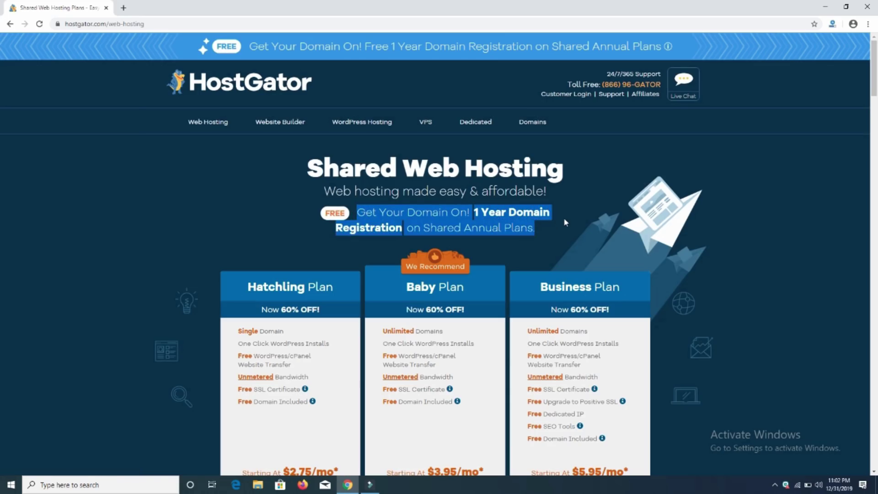
{"action": "left_click", "coordinate": [241, 251]}
{"action": "scroll", "coordinate": [245, 229], "scroll_direction": "down", "scroll_amount": 3}
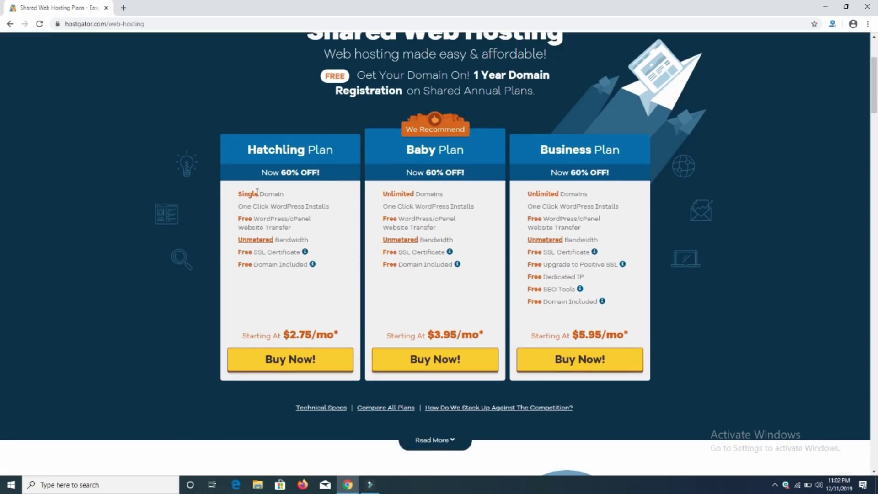
Step: Review the Hatchling plan's 60% discount and features, then choose Buy Now for it
{"action": "left_click_drag", "start_coordinate": [258, 172], "coordinate": [340, 182]}
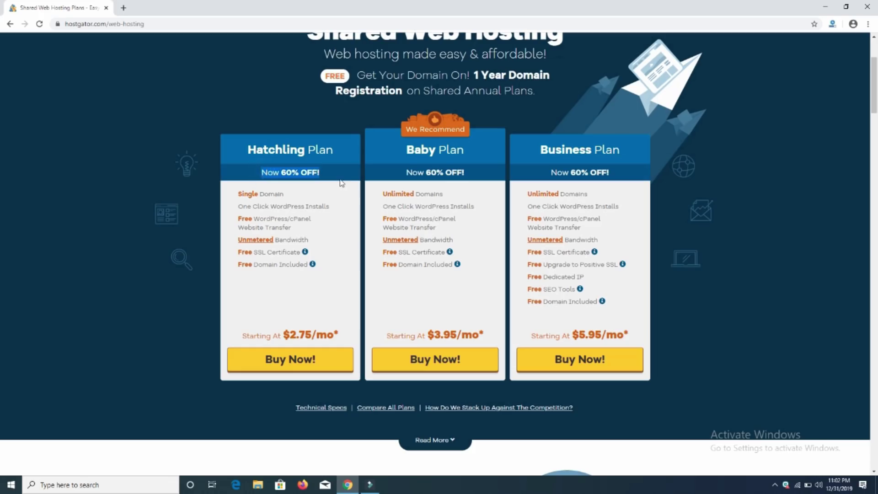
{"action": "left_click", "coordinate": [232, 200]}
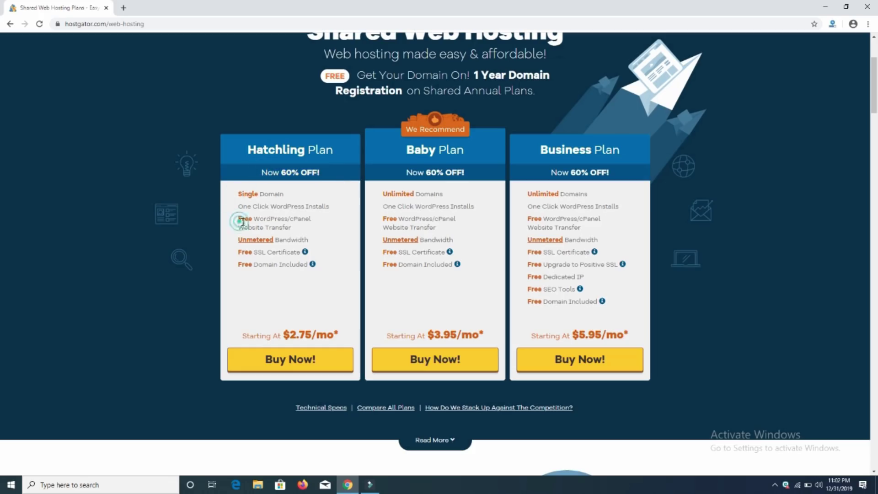
{"action": "left_click_drag", "start_coordinate": [240, 221], "coordinate": [307, 229]}
{"action": "left_click_drag", "start_coordinate": [238, 240], "coordinate": [323, 242]}
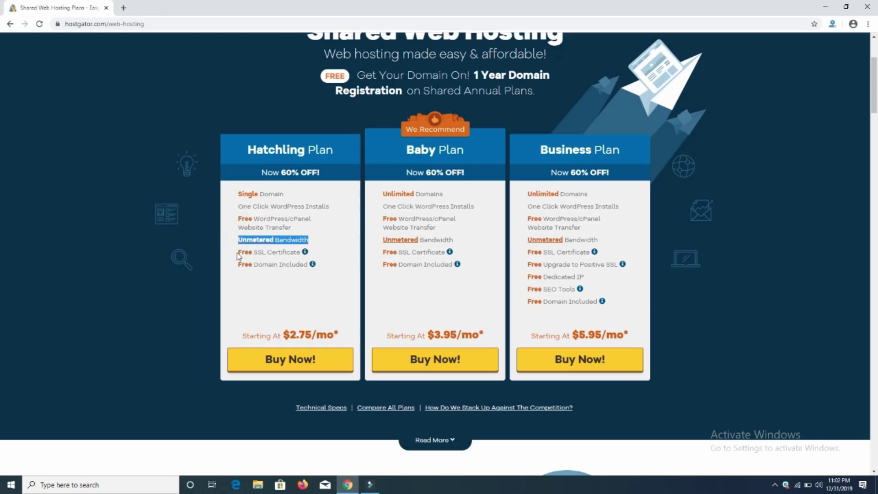
{"action": "left_click", "coordinate": [237, 270]}
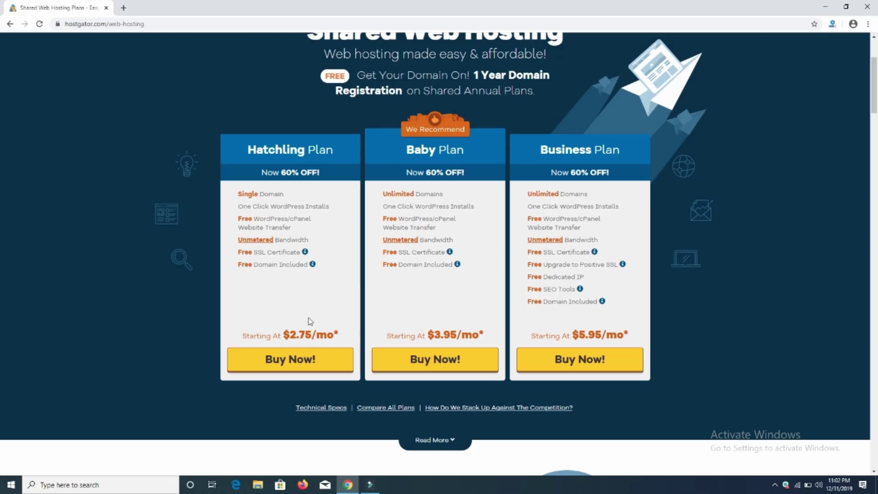
{"action": "left_click", "coordinate": [304, 363]}
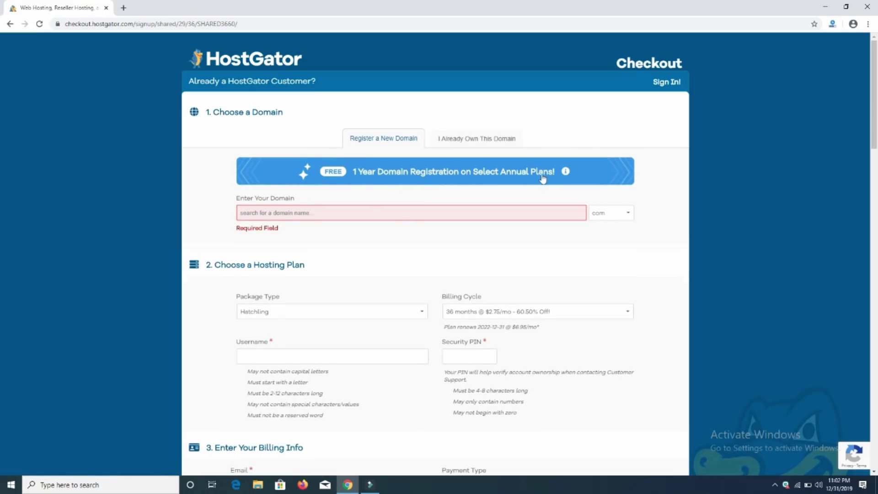
Step: Enter chatthpuja with the .com extension and search it as the free domain
{"action": "left_click", "coordinate": [286, 214]}
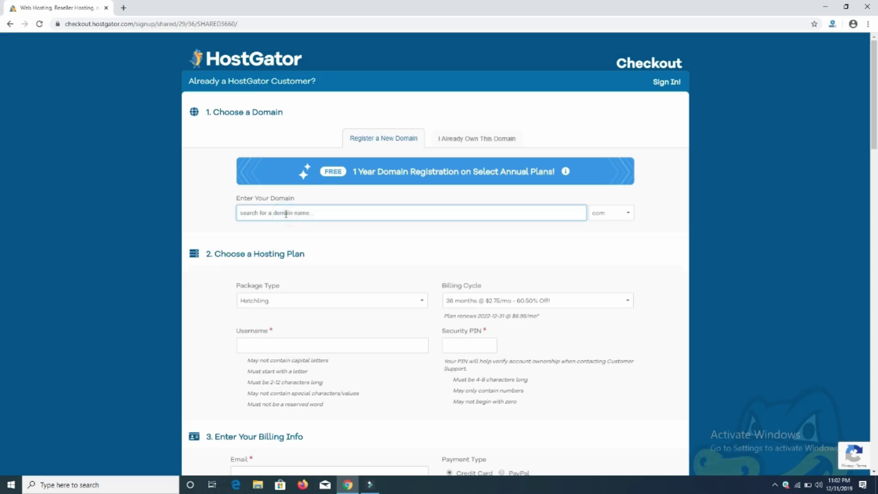
{"action": "type", "text": "d"}
{"action": "key", "text": "Tab"}
{"action": "type", "text": "com"}
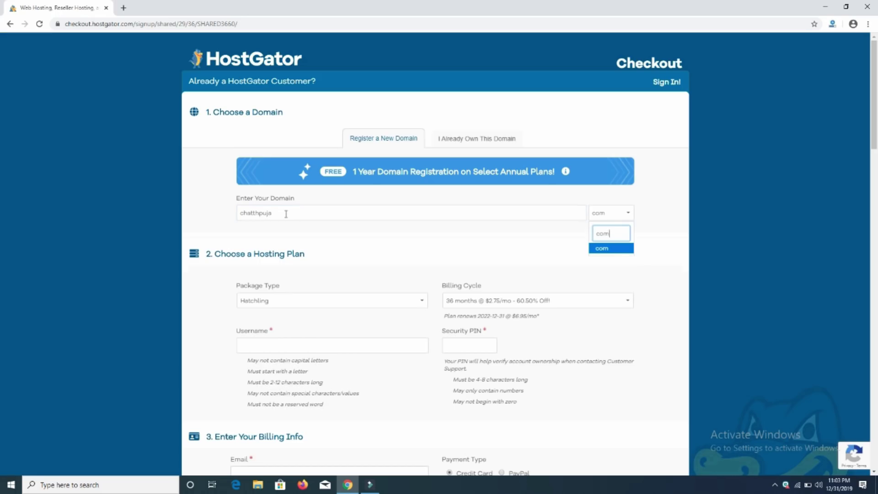
{"action": "left_click", "coordinate": [604, 249]}
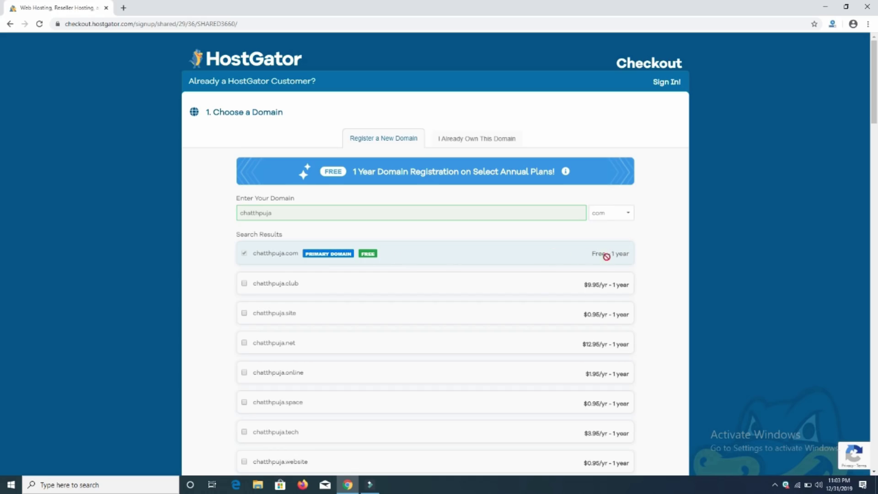
Step: Keep the Hatchling package, try a 12-month billing cycle, and check the order total
{"action": "scroll", "coordinate": [498, 241], "scroll_direction": "down", "scroll_amount": 5}
{"action": "scroll", "coordinate": [492, 233], "scroll_direction": "down", "scroll_amount": 1}
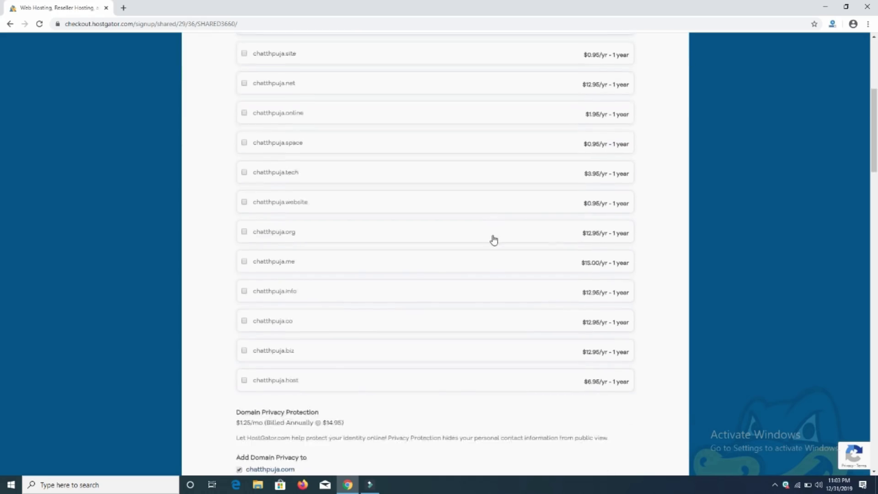
{"action": "scroll", "coordinate": [492, 239], "scroll_direction": "down", "scroll_amount": 3}
{"action": "scroll", "coordinate": [492, 239], "scroll_direction": "down", "scroll_amount": 2}
{"action": "scroll", "coordinate": [518, 264], "scroll_direction": "down", "scroll_amount": 2}
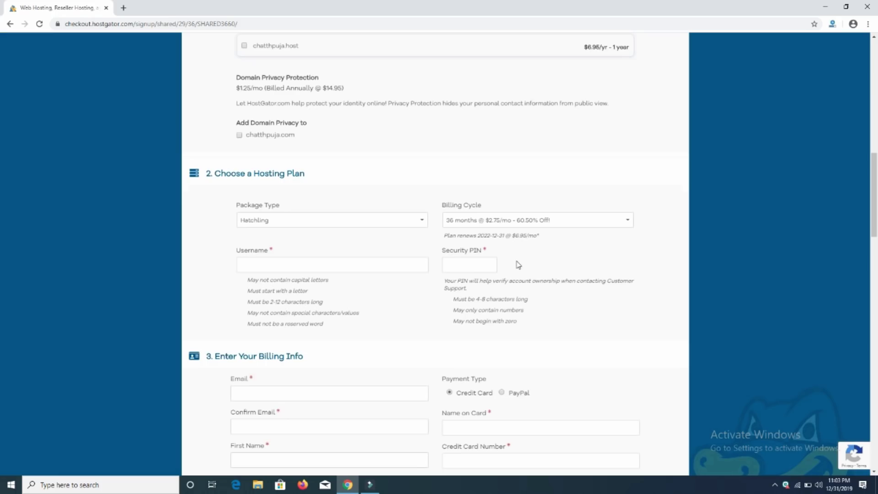
{"action": "left_click", "coordinate": [326, 227]}
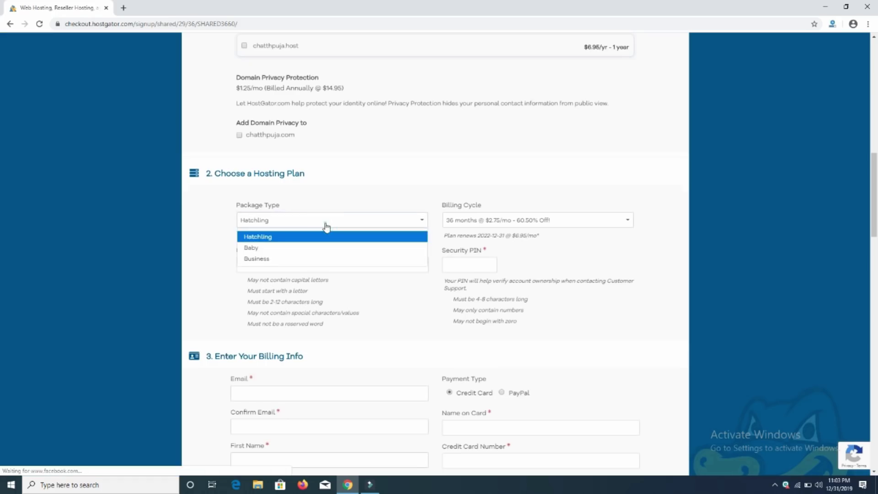
{"action": "left_click", "coordinate": [407, 225]}
{"action": "left_click", "coordinate": [455, 223]}
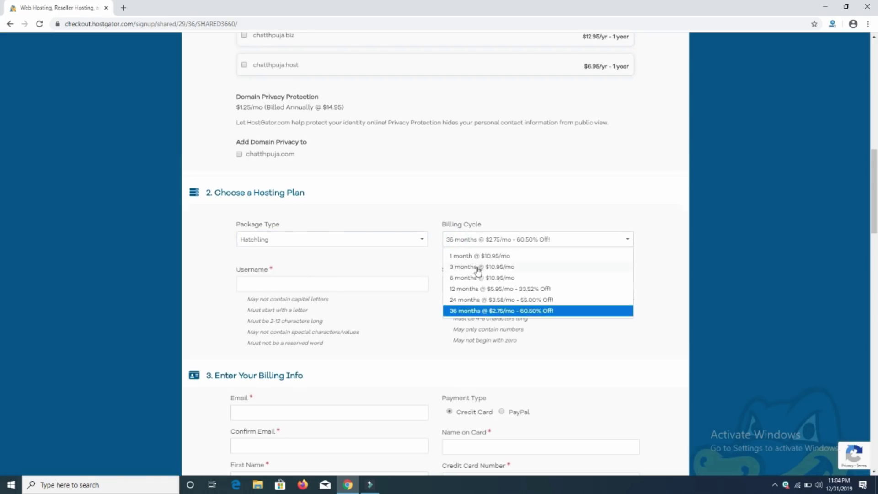
{"action": "left_click", "coordinate": [470, 290]}
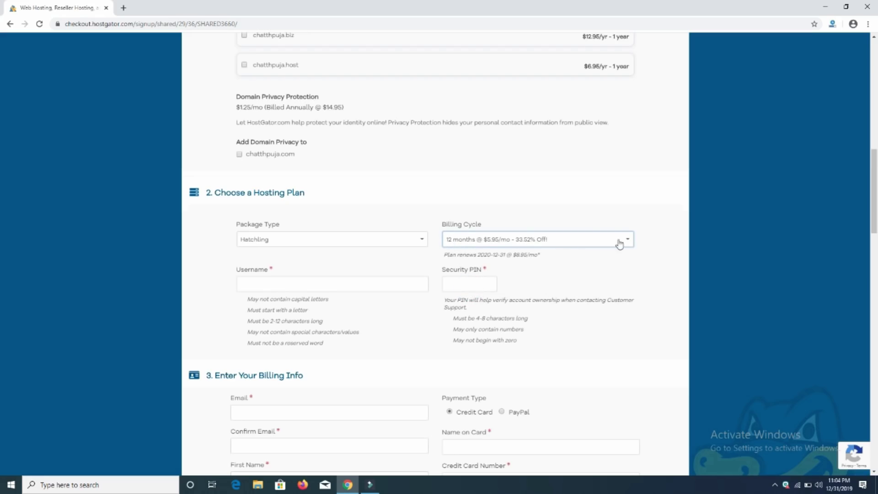
{"action": "left_click", "coordinate": [626, 273]}
{"action": "scroll", "coordinate": [624, 272], "scroll_direction": "down", "scroll_amount": 5}
{"action": "scroll", "coordinate": [625, 272], "scroll_direction": "down", "scroll_amount": 10}
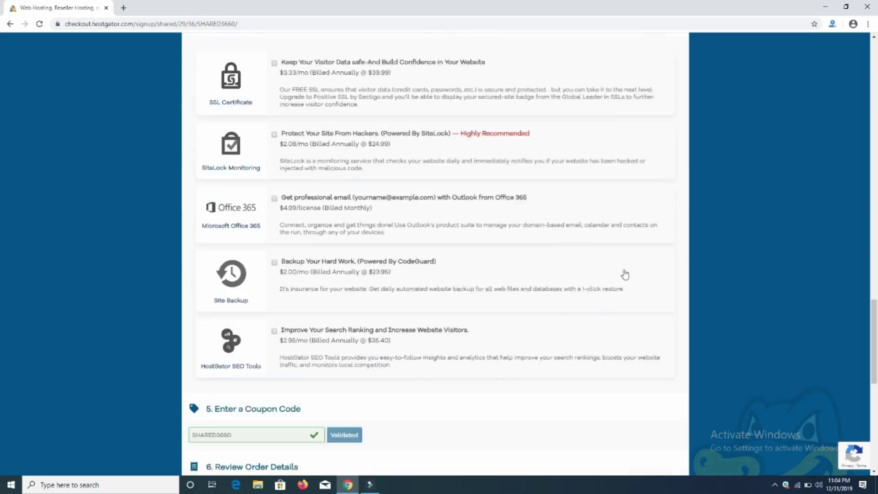
{"action": "scroll", "coordinate": [624, 275], "scroll_direction": "down", "scroll_amount": 2}
{"action": "scroll", "coordinate": [624, 274], "scroll_direction": "down", "scroll_amount": 3}
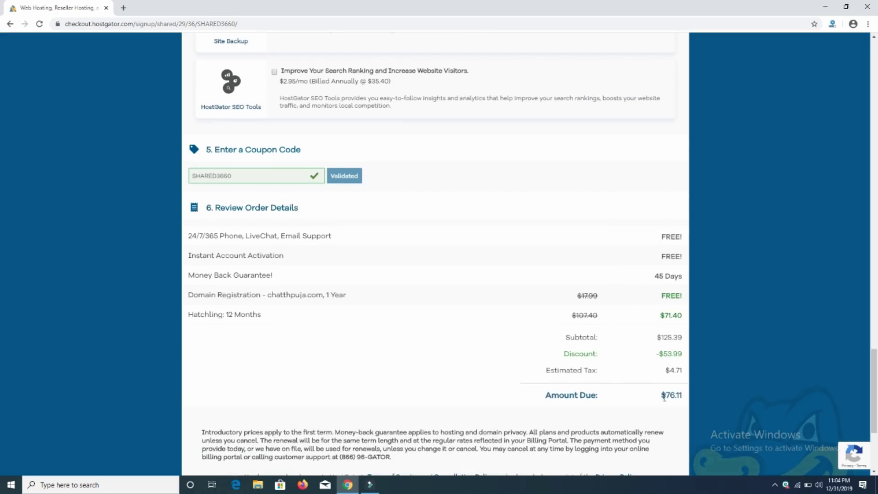
{"action": "left_click_drag", "start_coordinate": [676, 396], "coordinate": [692, 397]}
{"action": "left_click", "coordinate": [520, 359]}
Step: Switch the billing cycle to 24 months and note the $91.53 amount due
{"action": "scroll", "coordinate": [520, 359], "scroll_direction": "up", "scroll_amount": 1}
{"action": "scroll", "coordinate": [520, 359], "scroll_direction": "up", "scroll_amount": 12}
{"action": "scroll", "coordinate": [522, 357], "scroll_direction": "up", "scroll_amount": 6}
{"action": "scroll", "coordinate": [522, 350], "scroll_direction": "up", "scroll_amount": 3}
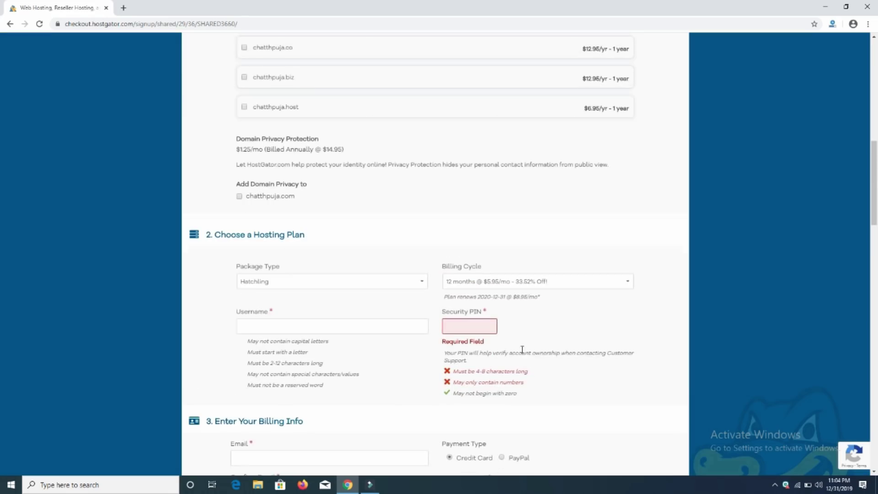
{"action": "left_click", "coordinate": [558, 281]}
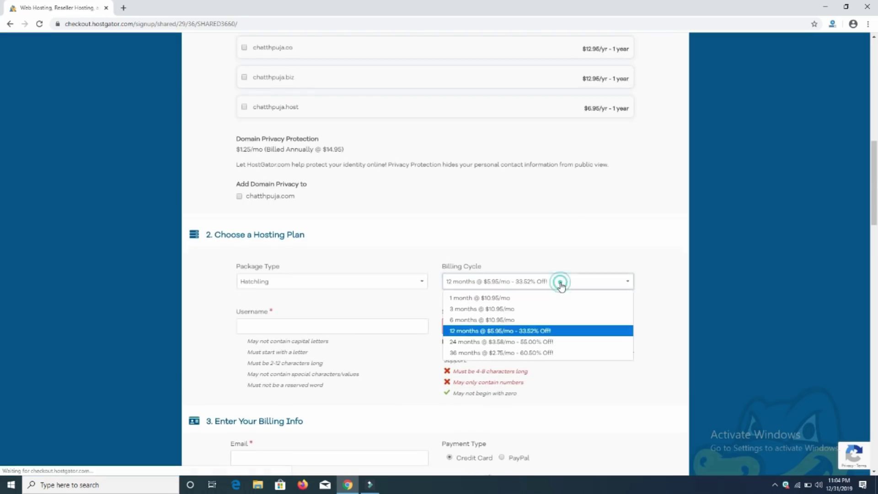
{"action": "left_click", "coordinate": [523, 341]}
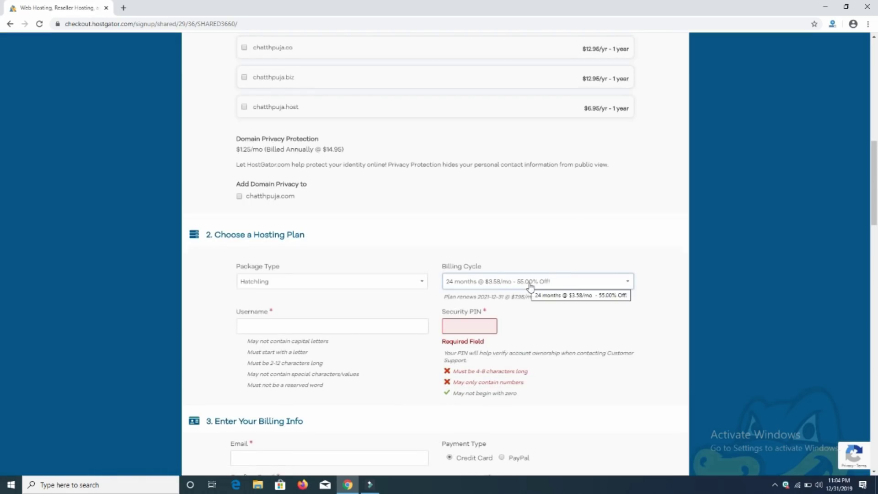
{"action": "scroll", "coordinate": [529, 287], "scroll_direction": "down", "scroll_amount": 1}
{"action": "scroll", "coordinate": [529, 297], "scroll_direction": "down", "scroll_amount": 12}
{"action": "scroll", "coordinate": [529, 298], "scroll_direction": "down", "scroll_amount": 6}
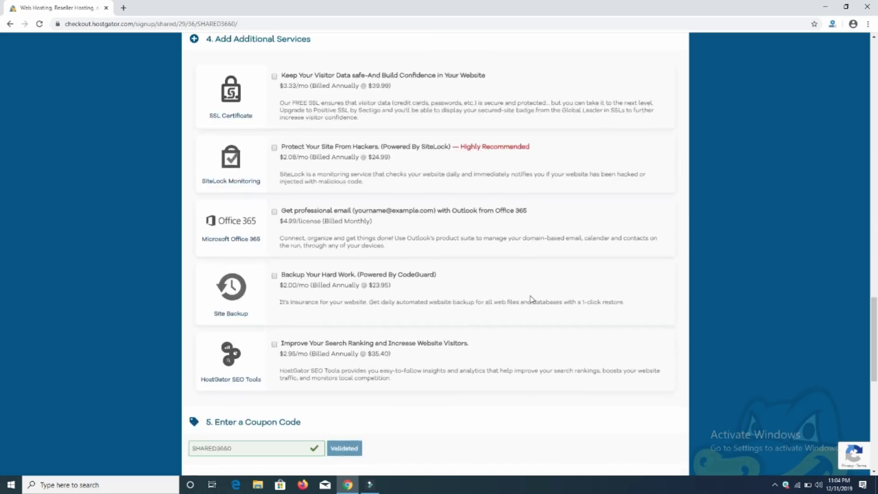
{"action": "scroll", "coordinate": [530, 298], "scroll_direction": "down", "scroll_amount": 6}
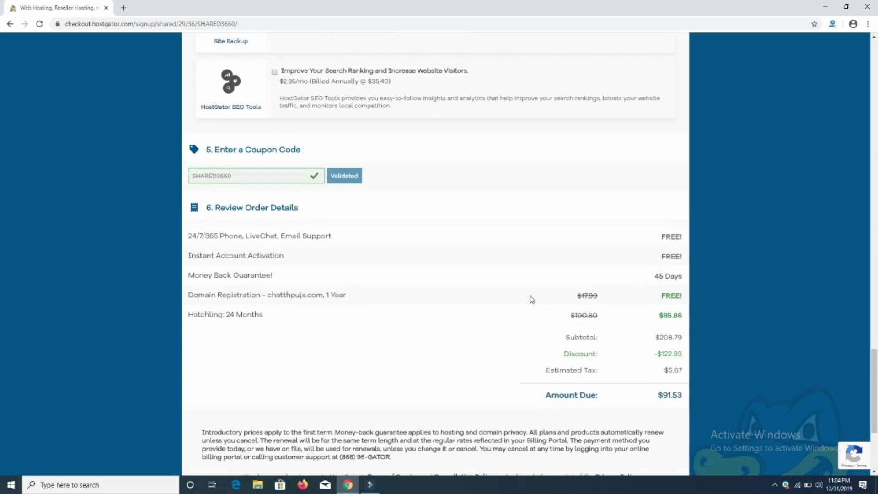
{"action": "double_click", "coordinate": [658, 397]}
{"action": "left_click", "coordinate": [636, 400]}
Step: Set the billing cycle to 36 months and confirm the $105.35 amount due
{"action": "scroll", "coordinate": [638, 404], "scroll_direction": "up", "scroll_amount": 2}
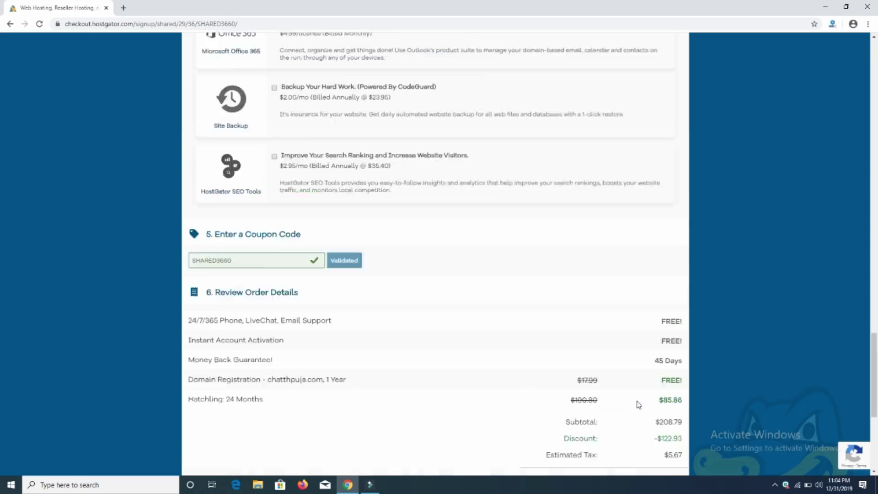
{"action": "scroll", "coordinate": [638, 405], "scroll_direction": "up", "scroll_amount": 12}
{"action": "scroll", "coordinate": [637, 405], "scroll_direction": "up", "scroll_amount": 7}
{"action": "scroll", "coordinate": [631, 393], "scroll_direction": "up", "scroll_amount": 6}
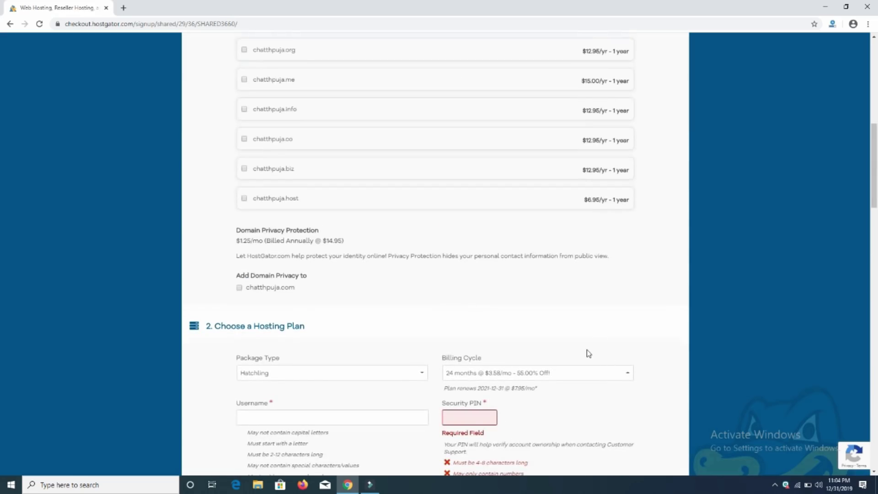
{"action": "scroll", "coordinate": [588, 361], "scroll_direction": "down", "scroll_amount": 2}
{"action": "left_click", "coordinate": [582, 281]}
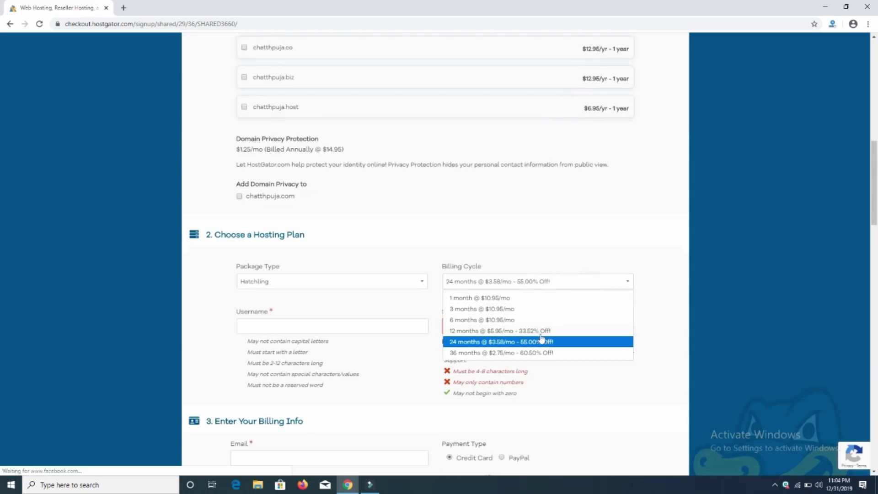
{"action": "left_click", "coordinate": [535, 353]}
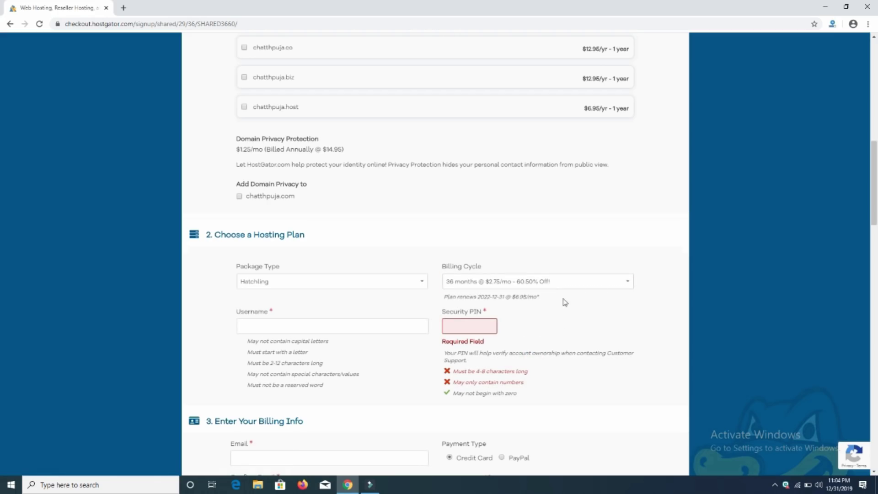
{"action": "scroll", "coordinate": [569, 351], "scroll_direction": "down", "scroll_amount": 1}
{"action": "scroll", "coordinate": [568, 351], "scroll_direction": "down", "scroll_amount": 5}
{"action": "scroll", "coordinate": [568, 351], "scroll_direction": "down", "scroll_amount": 5}
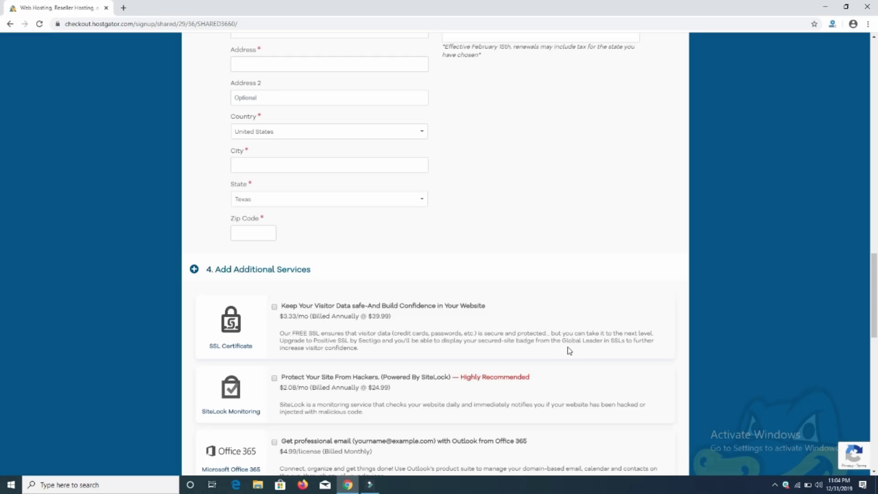
{"action": "scroll", "coordinate": [568, 351], "scroll_direction": "down", "scroll_amount": 4}
{"action": "scroll", "coordinate": [568, 352], "scroll_direction": "down", "scroll_amount": 4}
{"action": "scroll", "coordinate": [568, 350], "scroll_direction": "down", "scroll_amount": 4}
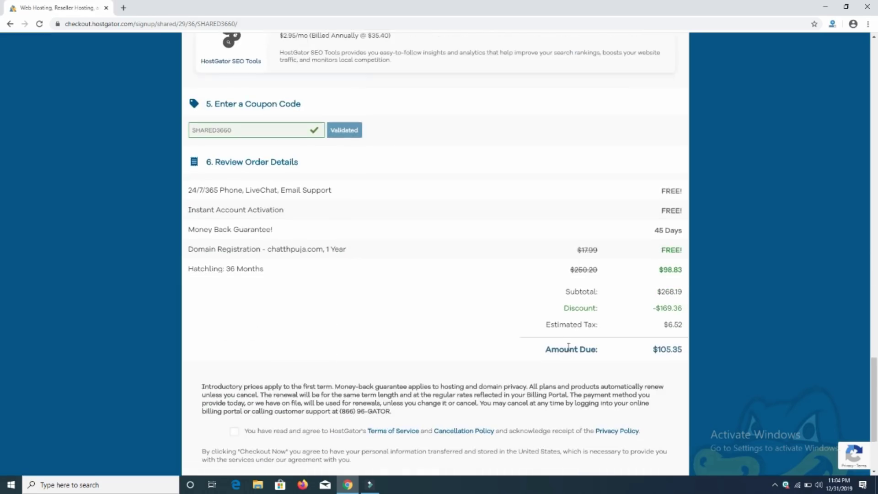
{"action": "double_click", "coordinate": [649, 352]}
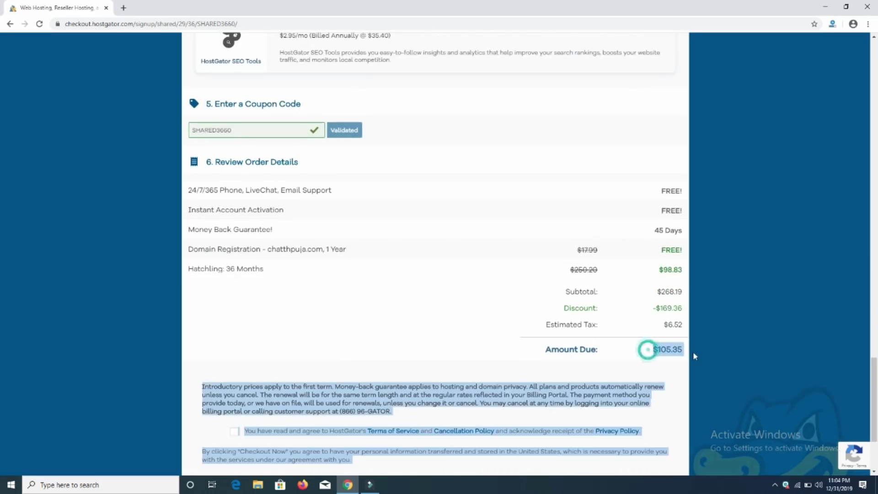
{"action": "left_click", "coordinate": [638, 352]}
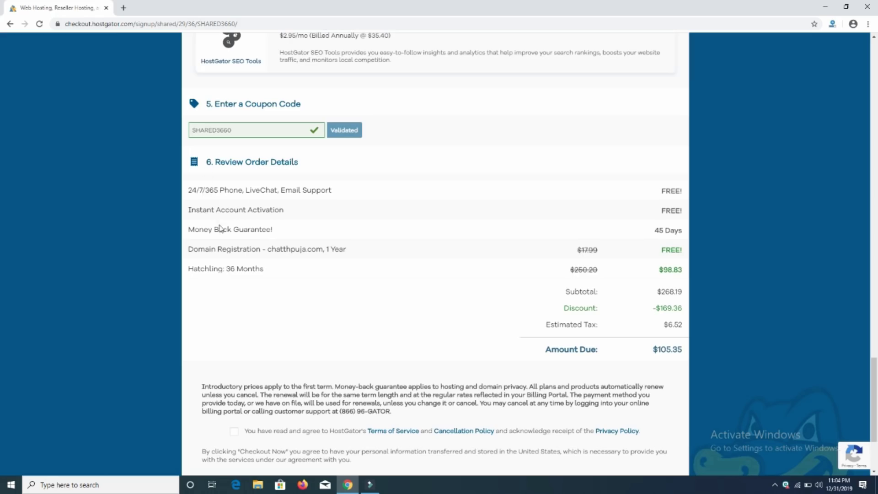
Step: Fill in the billing first and last name, then confirm the Payment Completed message
{"action": "scroll", "coordinate": [241, 288], "scroll_direction": "up", "scroll_amount": 10}
{"action": "left_click", "coordinate": [249, 157]}
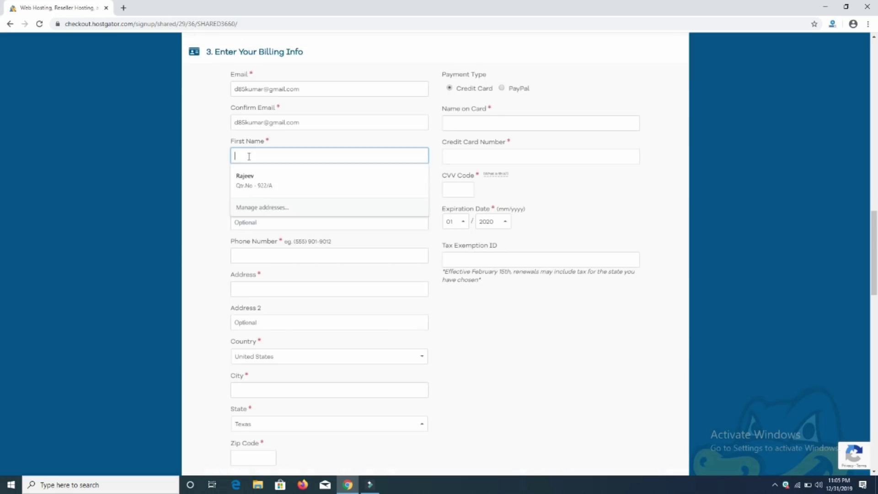
{"action": "type", "text": "Dharmendra"}
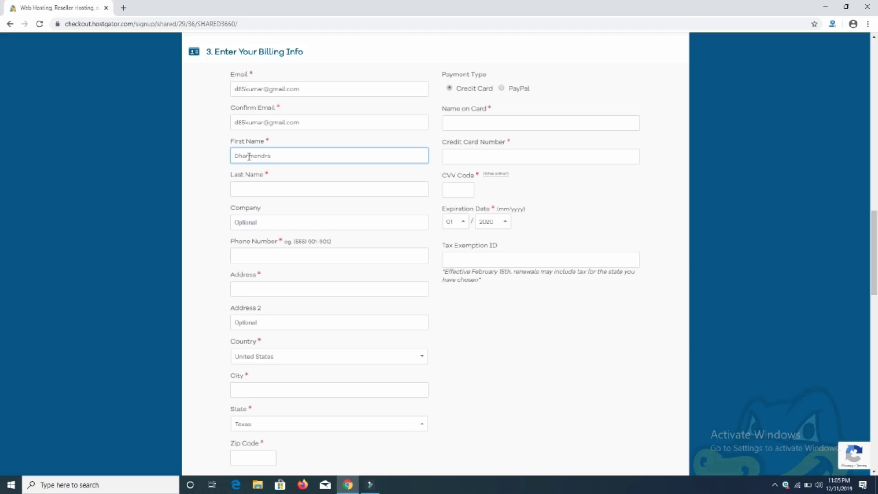
{"action": "left_click", "coordinate": [259, 189]}
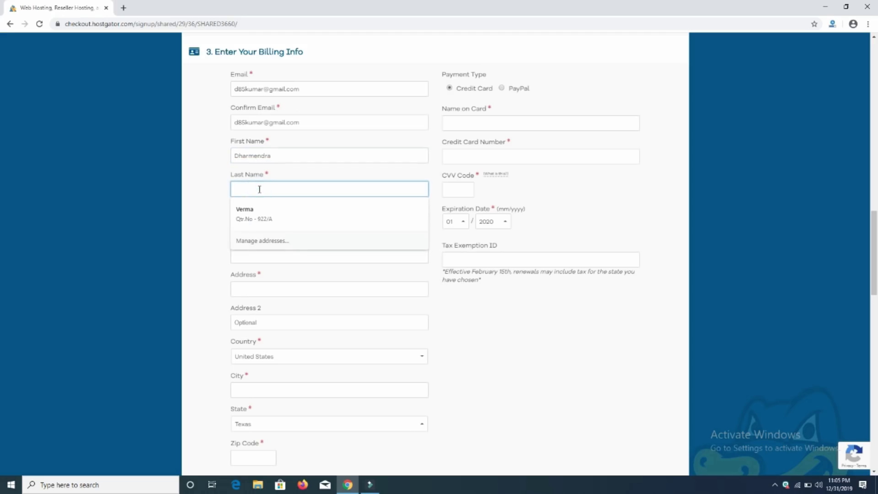
{"action": "type", "text": "Kumar"}
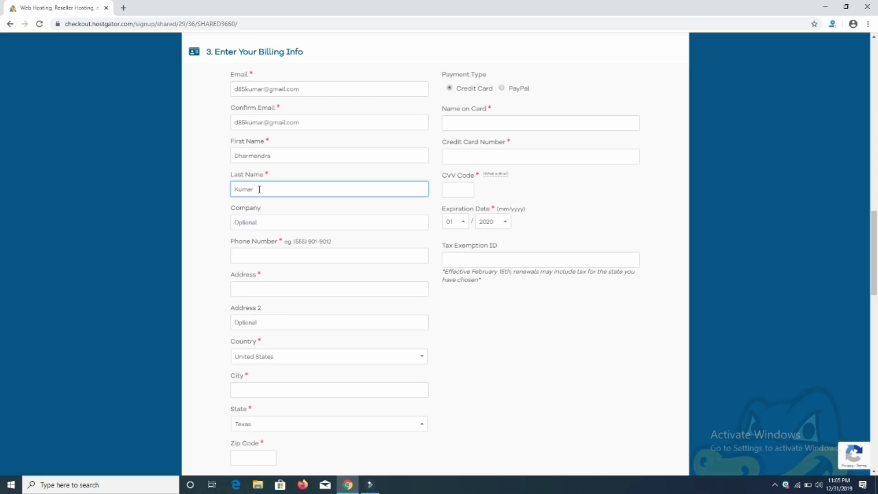
{"action": "left_click", "coordinate": [191, 205]}
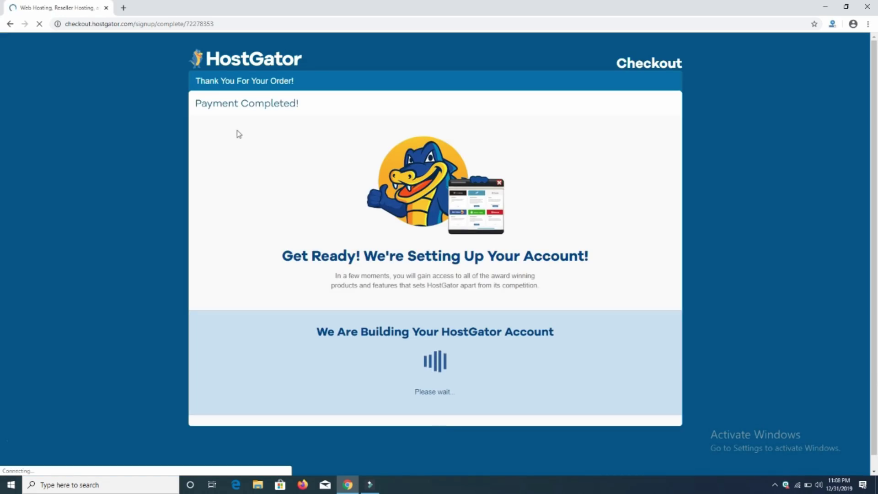
{"action": "left_click_drag", "start_coordinate": [197, 81], "coordinate": [300, 83]}
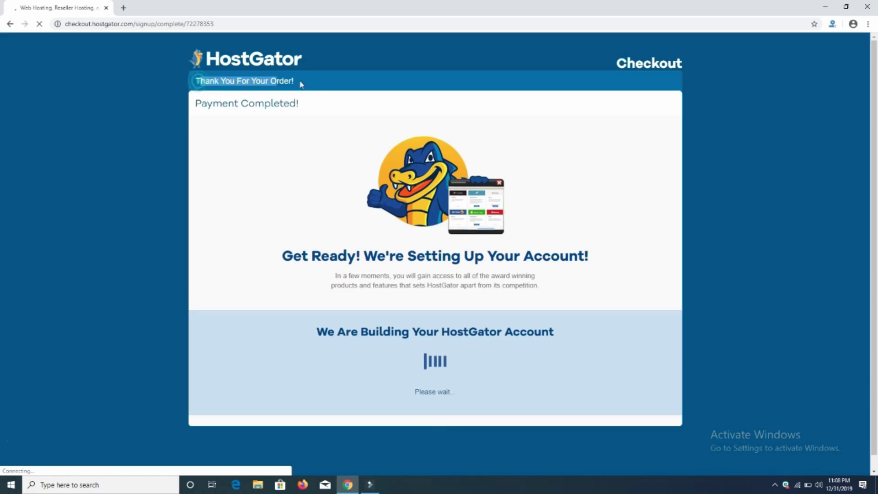
{"action": "left_click_drag", "start_coordinate": [194, 103], "coordinate": [307, 108]}
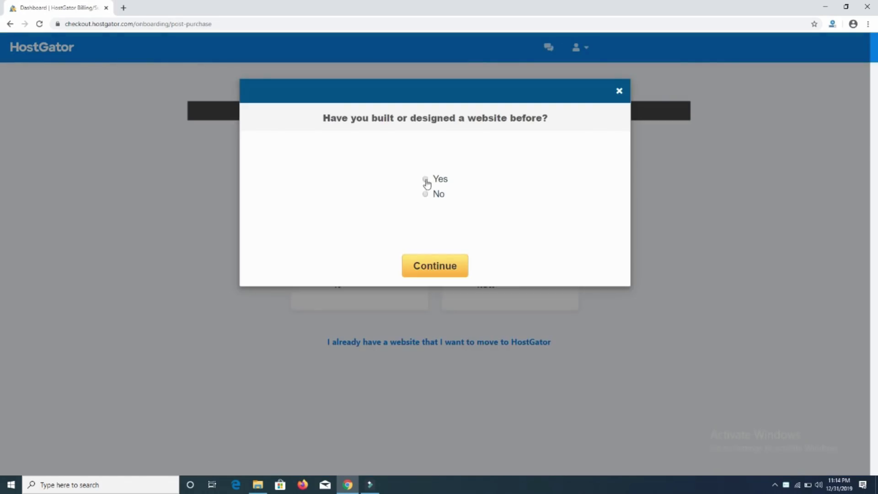
Step: Answer Yes to prior website building, pick Blog or Informational, and tick traffic tools
{"action": "left_click", "coordinate": [426, 180]}
{"action": "left_click", "coordinate": [434, 268]}
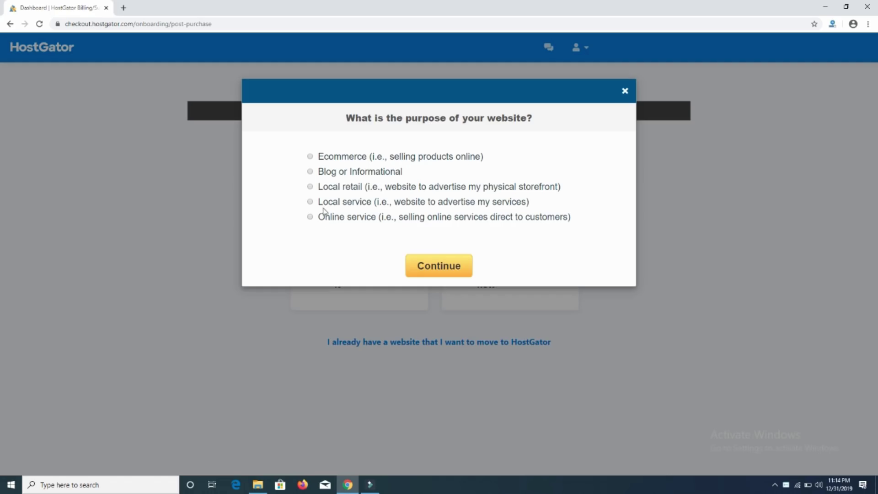
{"action": "left_click", "coordinate": [433, 267]}
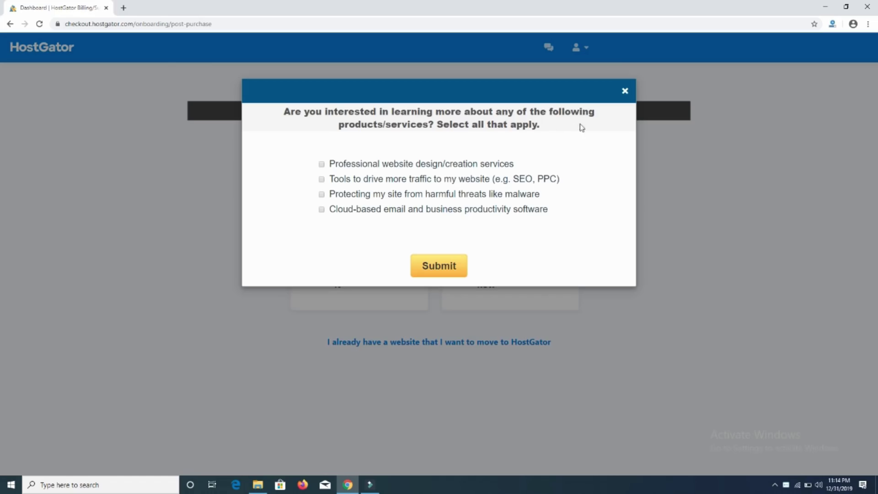
{"action": "left_click", "coordinate": [322, 183]}
{"action": "left_click", "coordinate": [438, 265]}
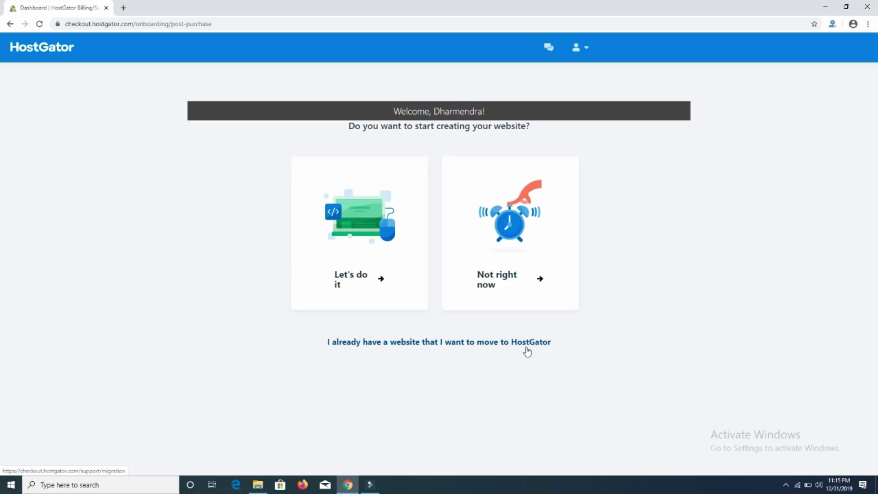
Step: Choose Let's do it and scroll the getting-started page to the other CMS options link
{"action": "left_click", "coordinate": [338, 280]}
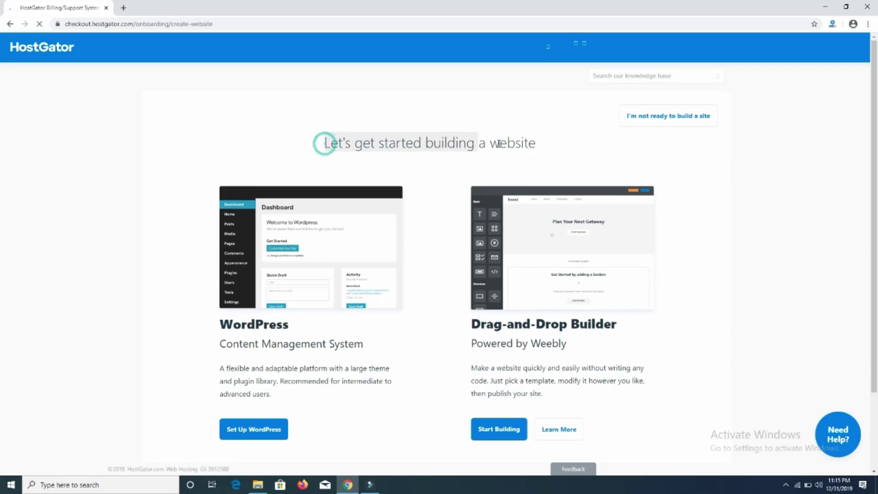
{"action": "left_click_drag", "start_coordinate": [325, 143], "coordinate": [533, 143]}
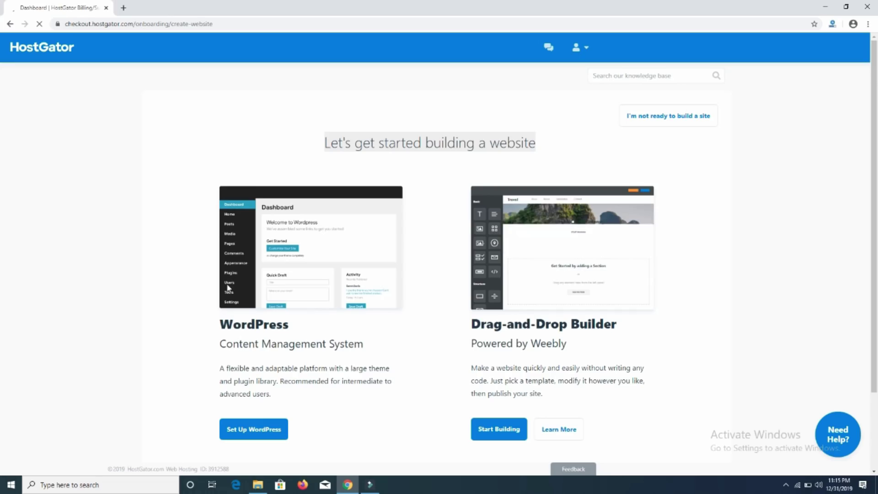
{"action": "scroll", "coordinate": [234, 330], "scroll_direction": "down", "scroll_amount": 1}
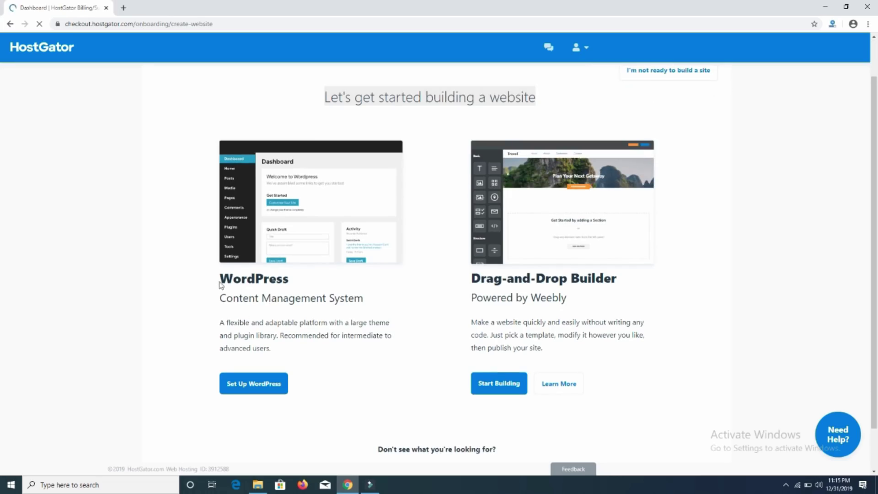
{"action": "left_click", "coordinate": [218, 281]}
{"action": "left_click_drag", "start_coordinate": [470, 297], "coordinate": [574, 303]}
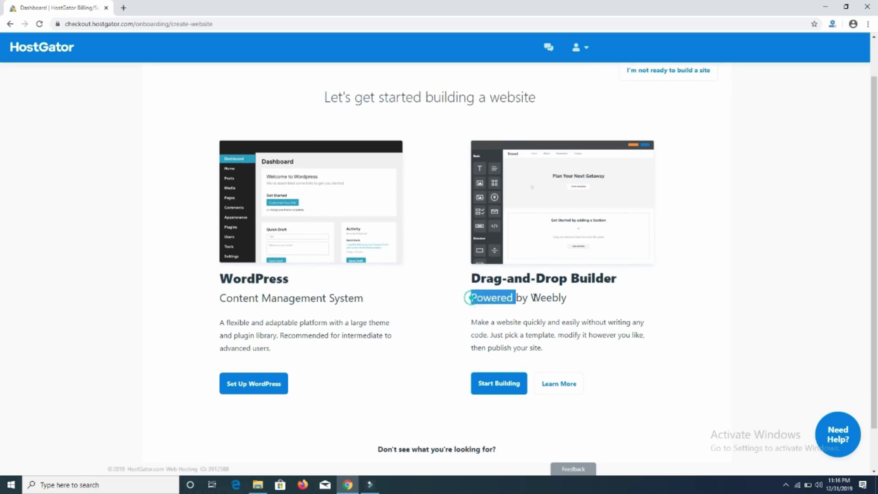
{"action": "left_click", "coordinate": [574, 303]}
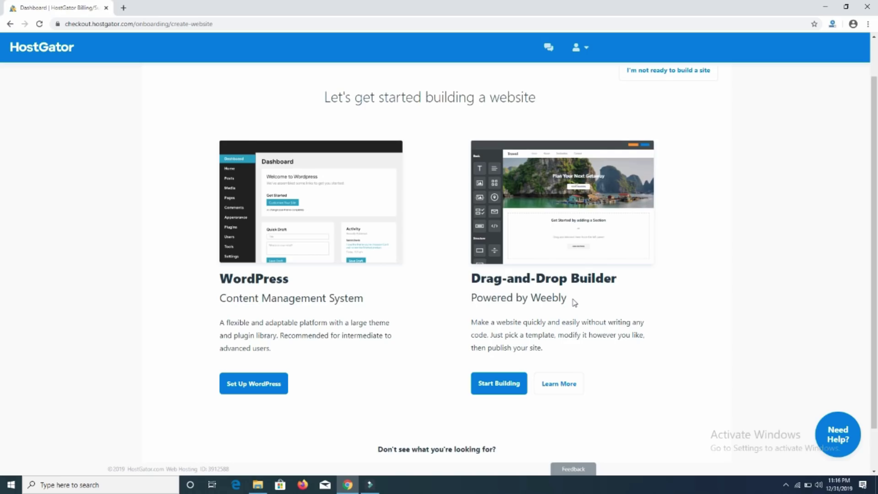
{"action": "scroll", "coordinate": [457, 404], "scroll_direction": "down", "scroll_amount": 1}
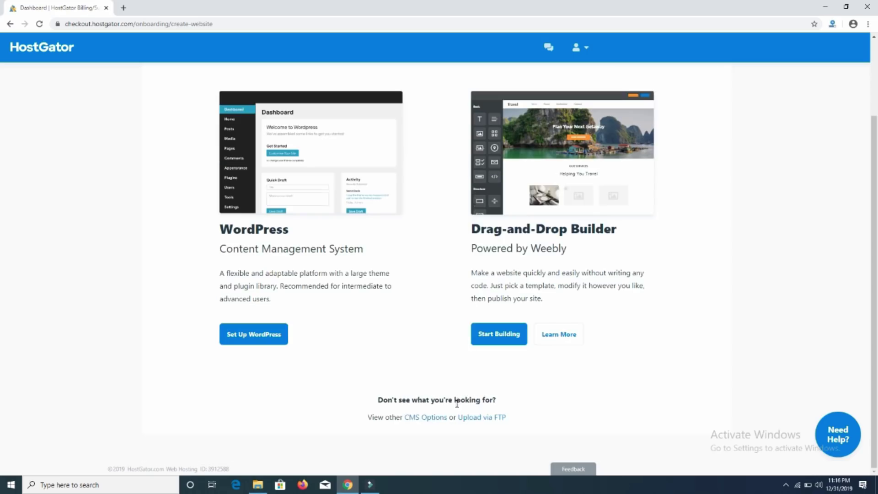
{"action": "right_click", "coordinate": [423, 421]}
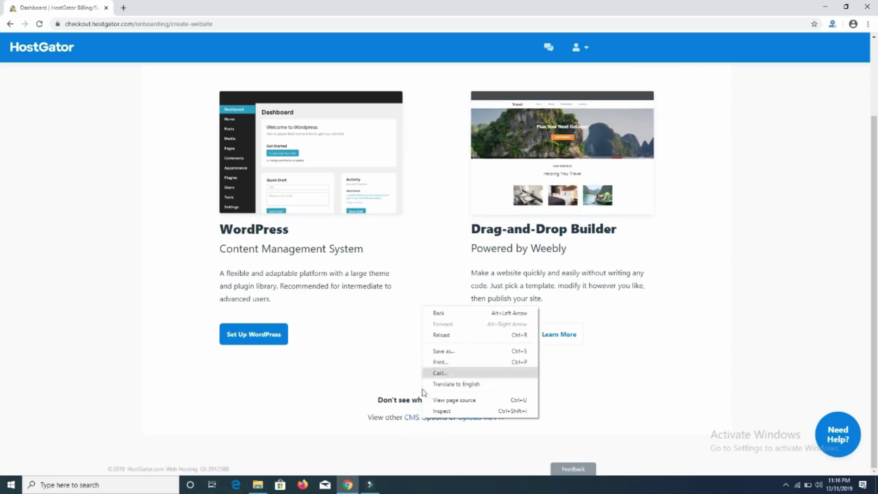
{"action": "left_click", "coordinate": [414, 419]}
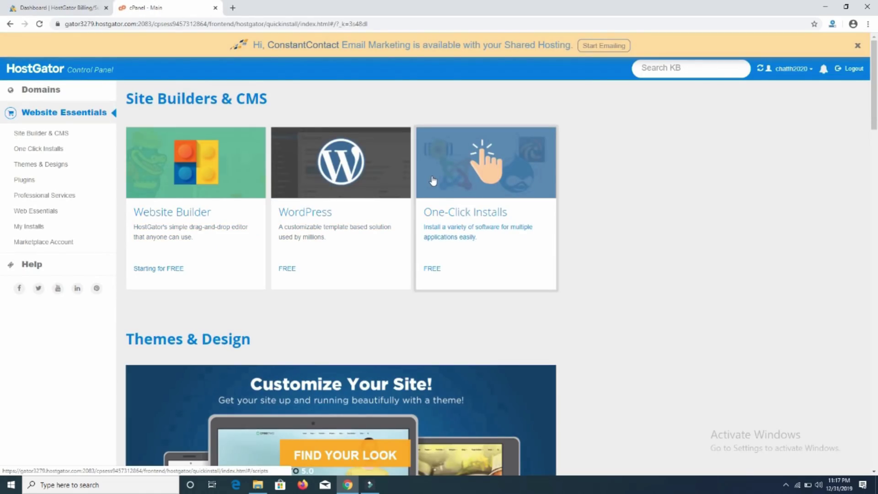
Step: Scroll past Website Essentials in cPanel and go to One Click Installs in the sidebar
{"action": "scroll", "coordinate": [432, 181], "scroll_direction": "down", "scroll_amount": 3}
{"action": "scroll", "coordinate": [433, 180], "scroll_direction": "down", "scroll_amount": 2}
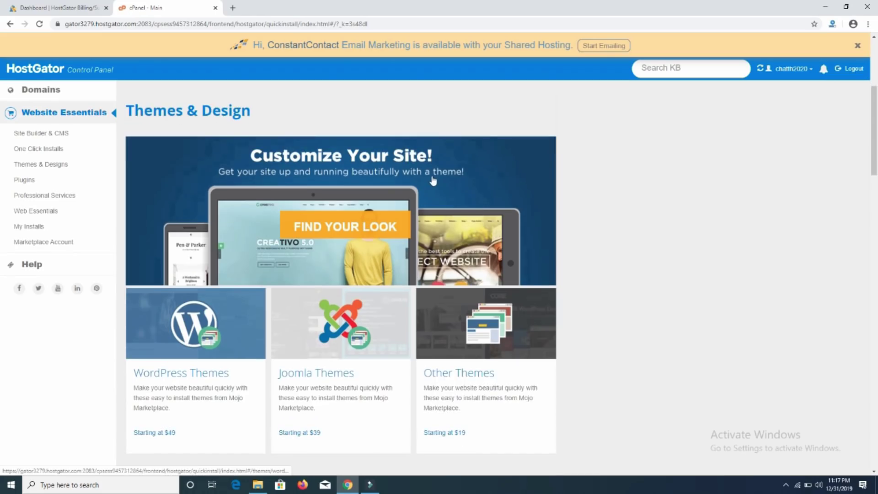
{"action": "scroll", "coordinate": [432, 180], "scroll_direction": "down", "scroll_amount": 3}
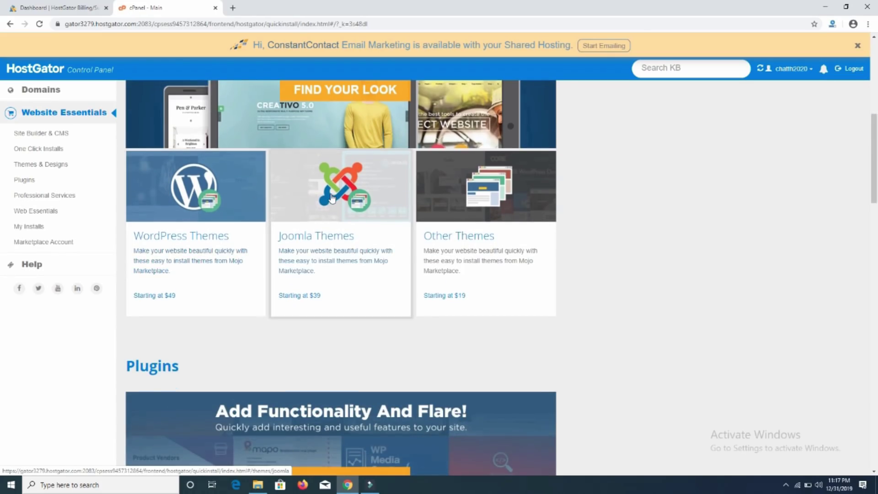
{"action": "scroll", "coordinate": [421, 198], "scroll_direction": "down", "scroll_amount": 3}
{"action": "scroll", "coordinate": [425, 197], "scroll_direction": "down", "scroll_amount": 4}
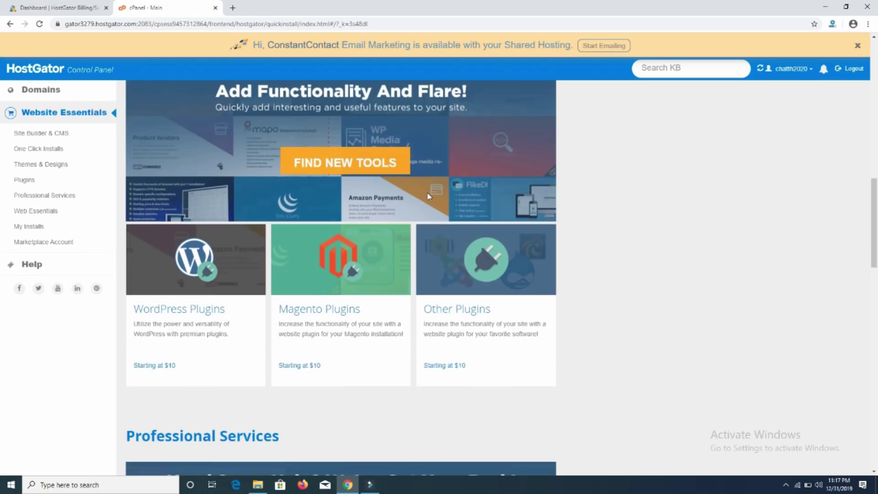
{"action": "scroll", "coordinate": [428, 197], "scroll_direction": "down", "scroll_amount": 4}
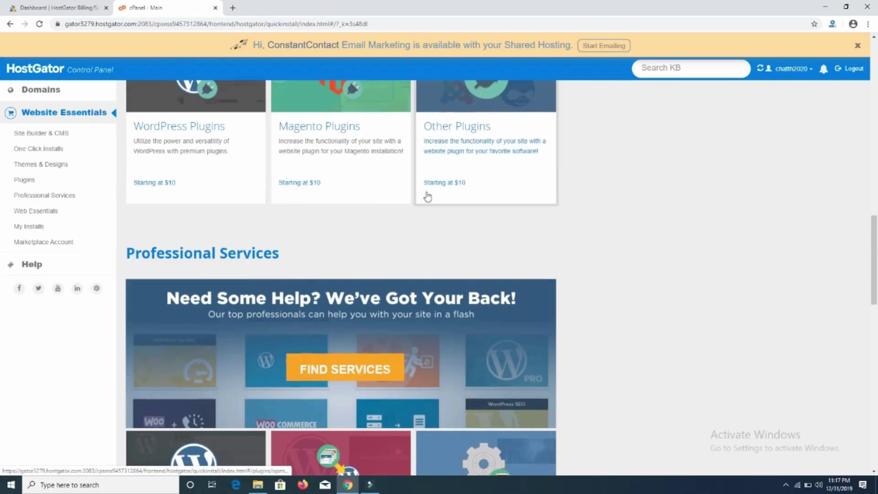
{"action": "scroll", "coordinate": [427, 196], "scroll_direction": "down", "scroll_amount": 4}
{"action": "scroll", "coordinate": [427, 197], "scroll_direction": "down", "scroll_amount": 3}
{"action": "scroll", "coordinate": [428, 197], "scroll_direction": "down", "scroll_amount": 4}
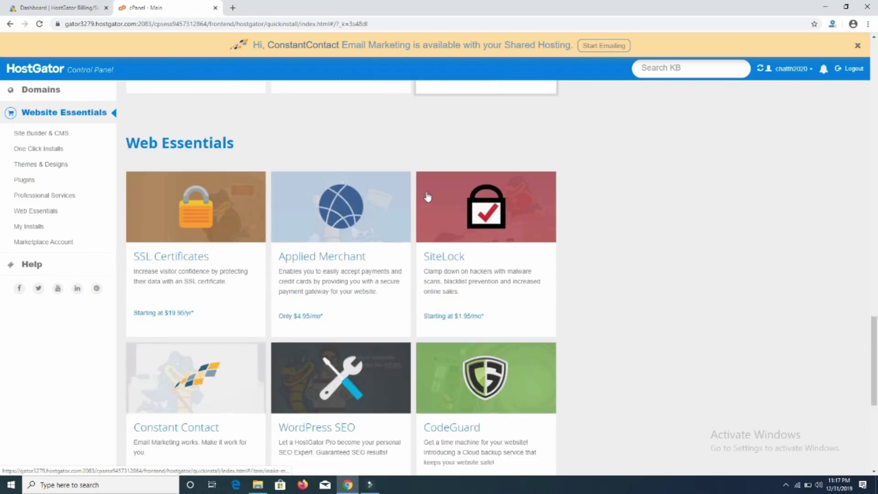
{"action": "scroll", "coordinate": [427, 197], "scroll_direction": "down", "scroll_amount": 6}
{"action": "left_click", "coordinate": [35, 149]}
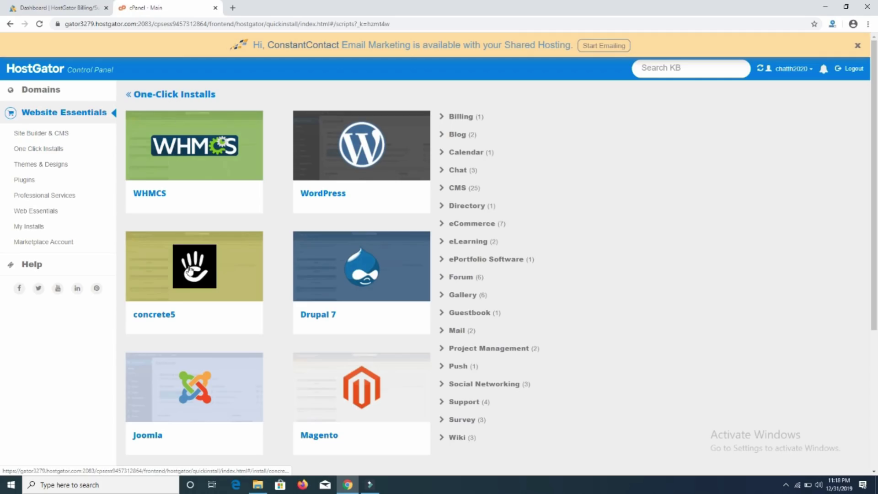
Step: Expand the Billing and Blog one-click install categories
{"action": "scroll", "coordinate": [314, 281], "scroll_direction": "down", "scroll_amount": 3}
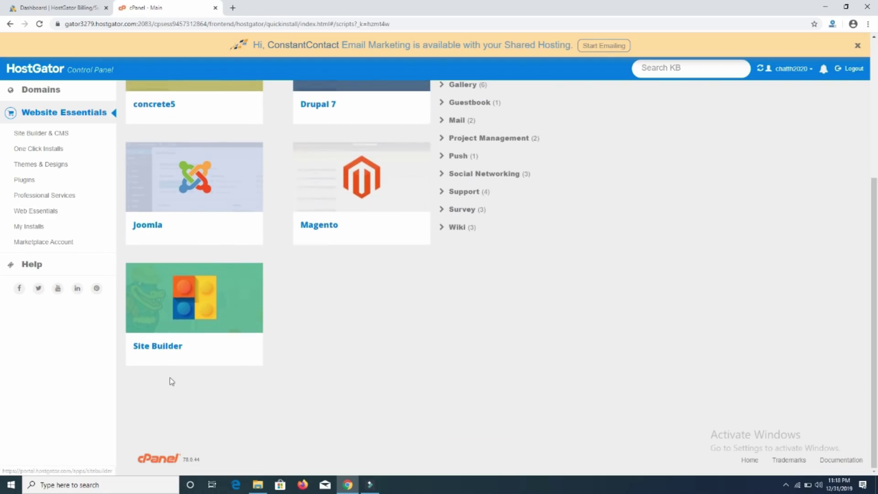
{"action": "scroll", "coordinate": [300, 280], "scroll_direction": "up", "scroll_amount": 3}
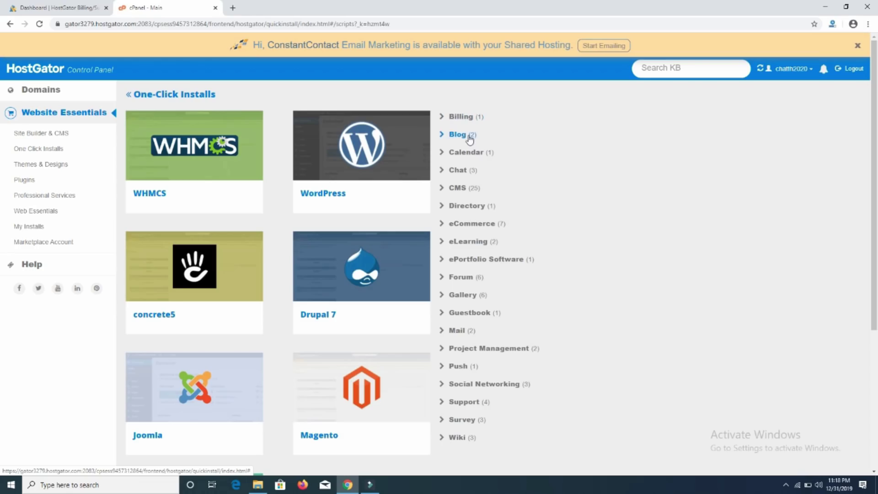
{"action": "left_click", "coordinate": [463, 117]}
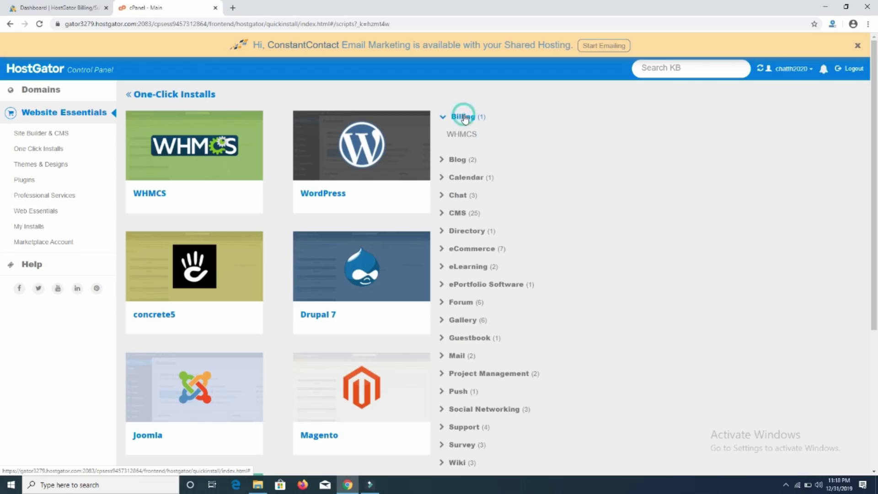
{"action": "left_click", "coordinate": [457, 160]}
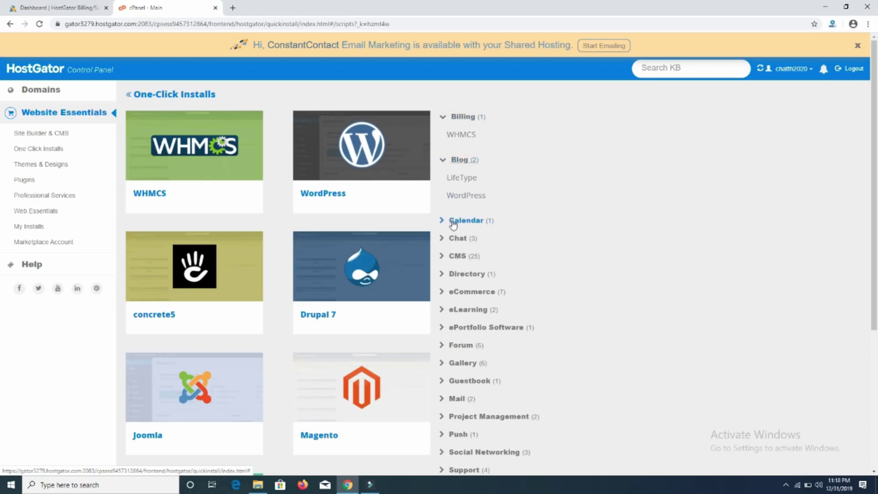
Step: Expand the CMS and eCommerce categories to list their scripts
{"action": "scroll", "coordinate": [458, 237], "scroll_direction": "down", "scroll_amount": 1}
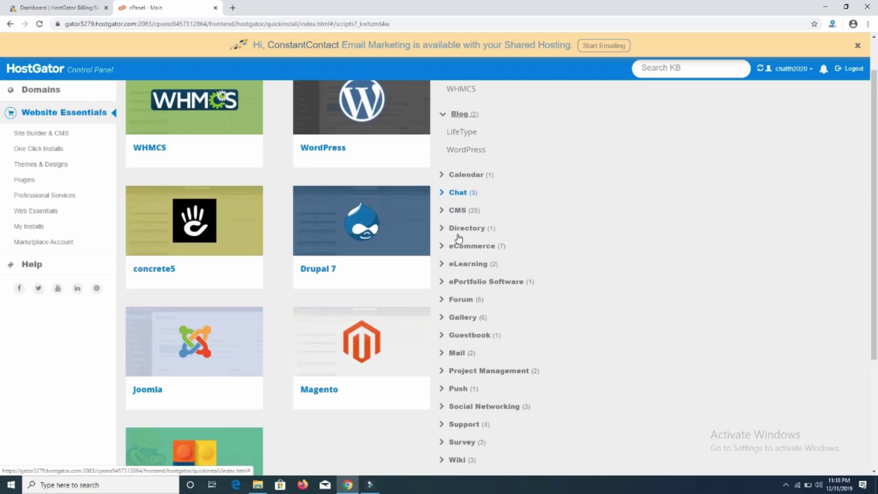
{"action": "left_click", "coordinate": [458, 211]}
{"action": "scroll", "coordinate": [458, 216], "scroll_direction": "down", "scroll_amount": 1}
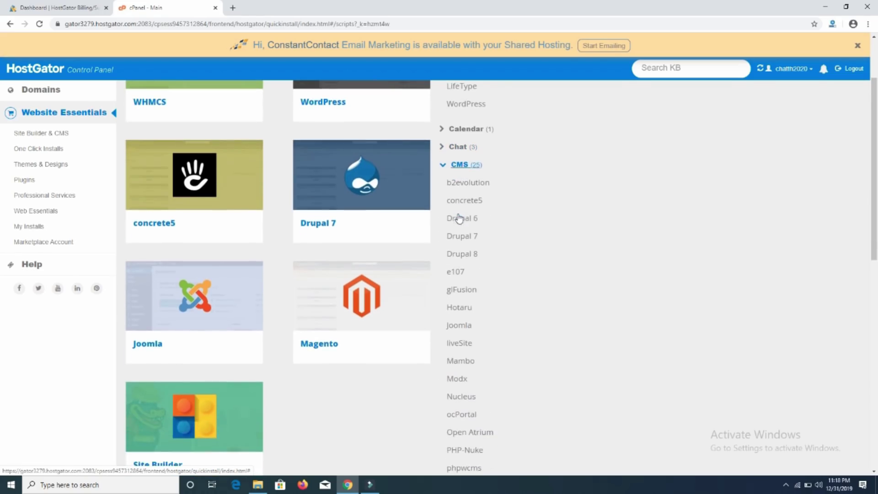
{"action": "scroll", "coordinate": [457, 227], "scroll_direction": "down", "scroll_amount": 1}
{"action": "scroll", "coordinate": [457, 229], "scroll_direction": "down", "scroll_amount": 2}
{"action": "scroll", "coordinate": [457, 228], "scroll_direction": "down", "scroll_amount": 1}
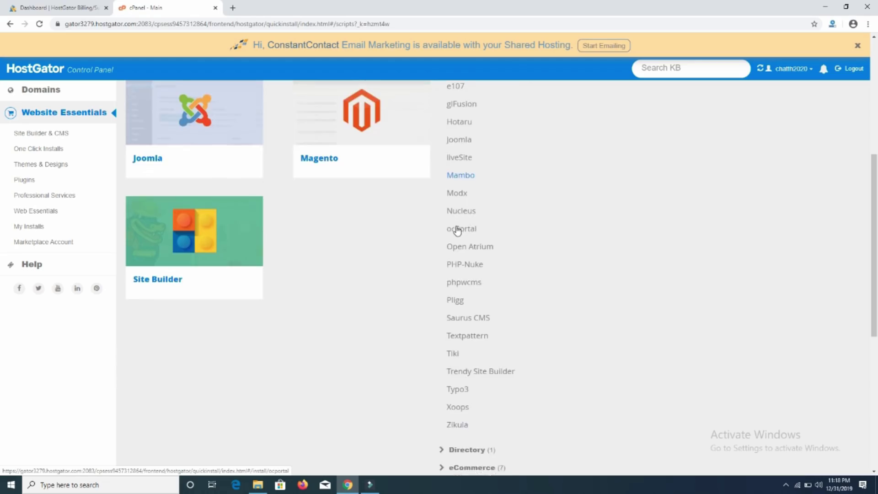
{"action": "scroll", "coordinate": [457, 231], "scroll_direction": "down", "scroll_amount": 1}
{"action": "scroll", "coordinate": [457, 230], "scroll_direction": "down", "scroll_amount": 2}
{"action": "scroll", "coordinate": [457, 230], "scroll_direction": "down", "scroll_amount": 1}
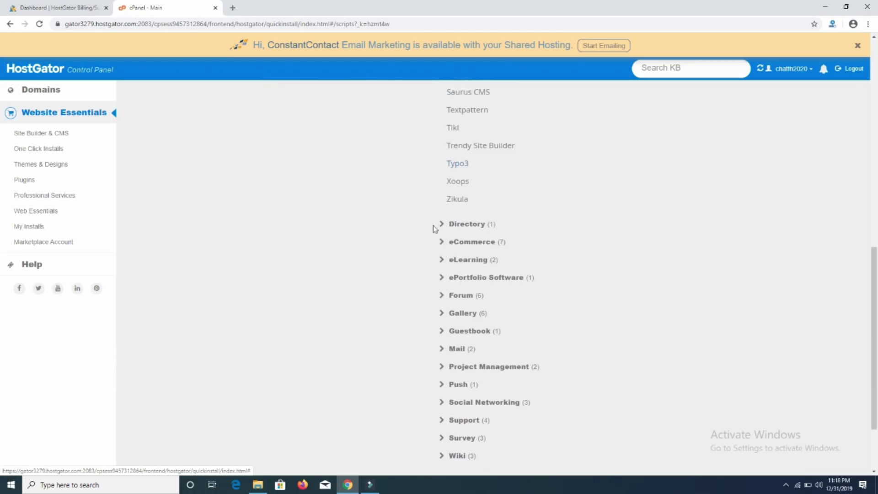
{"action": "left_click", "coordinate": [469, 241]}
{"action": "scroll", "coordinate": [470, 235], "scroll_direction": "down", "scroll_amount": 1}
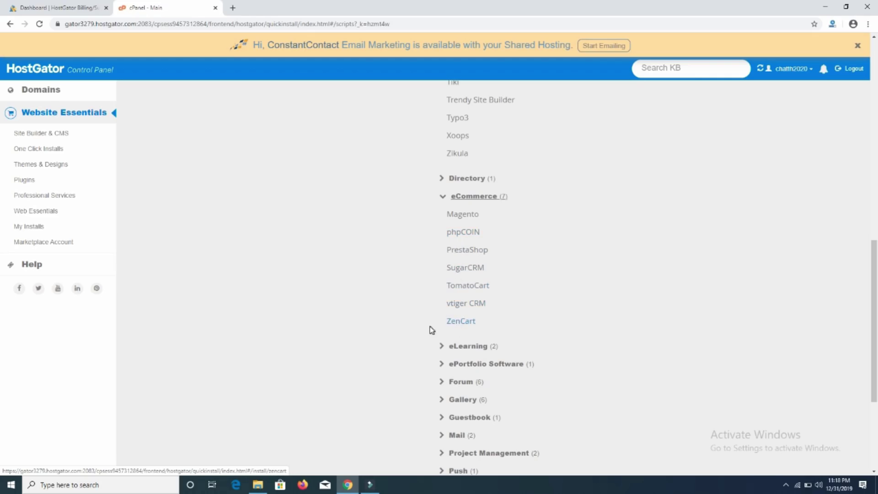
{"action": "scroll", "coordinate": [428, 321], "scroll_direction": "down", "scroll_amount": 3}
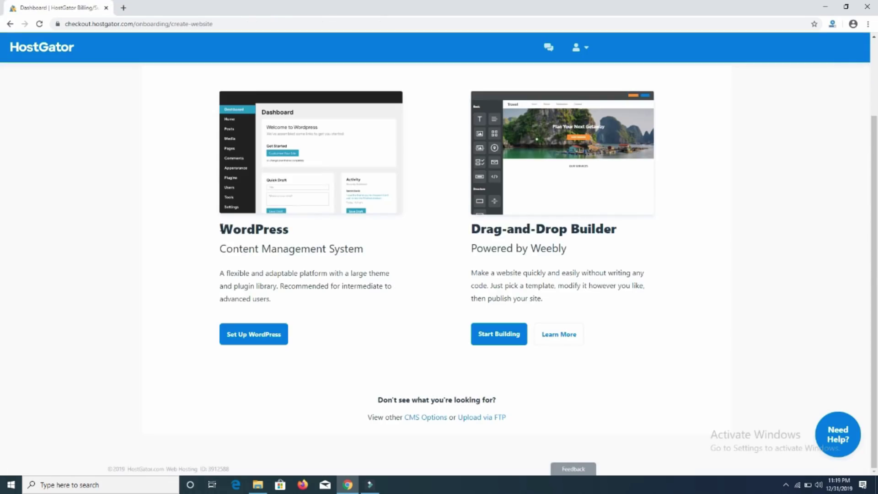
Step: Start WordPress setup and choose chatthpuja.com as the install domain
{"action": "left_click_drag", "start_coordinate": [216, 225], "coordinate": [362, 251]}
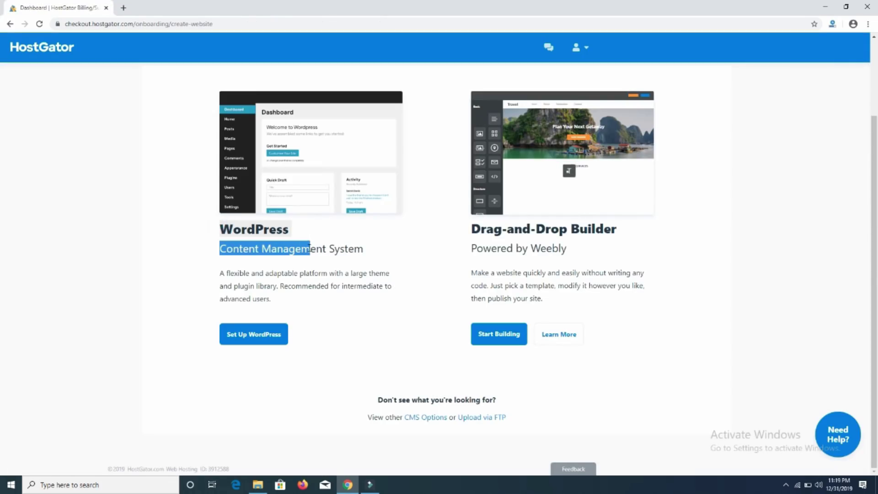
{"action": "left_click", "coordinate": [251, 336]}
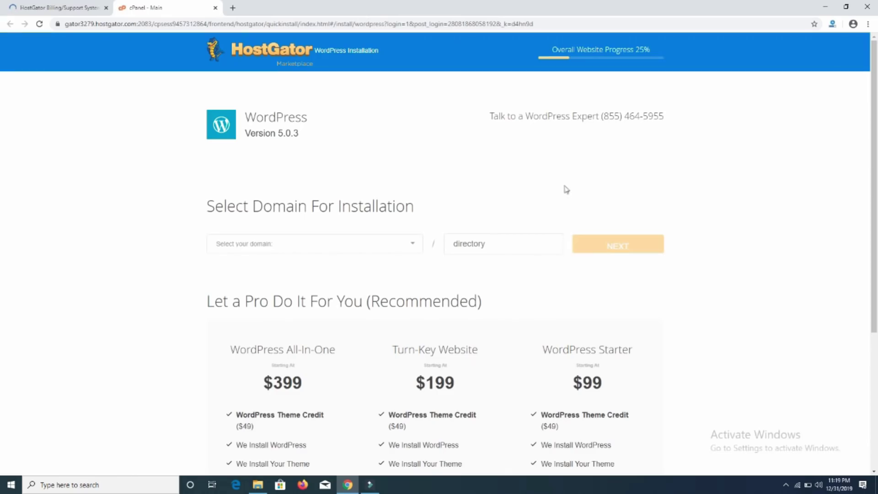
{"action": "left_click", "coordinate": [261, 249]}
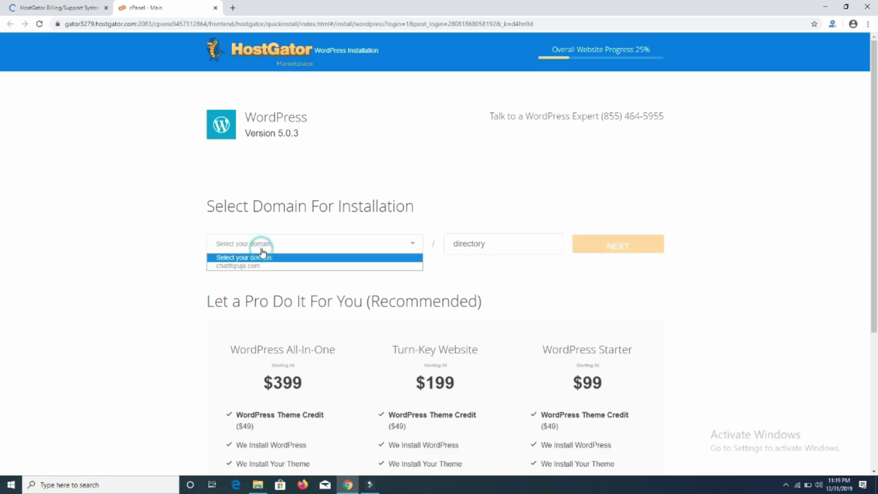
{"action": "left_click", "coordinate": [232, 266]}
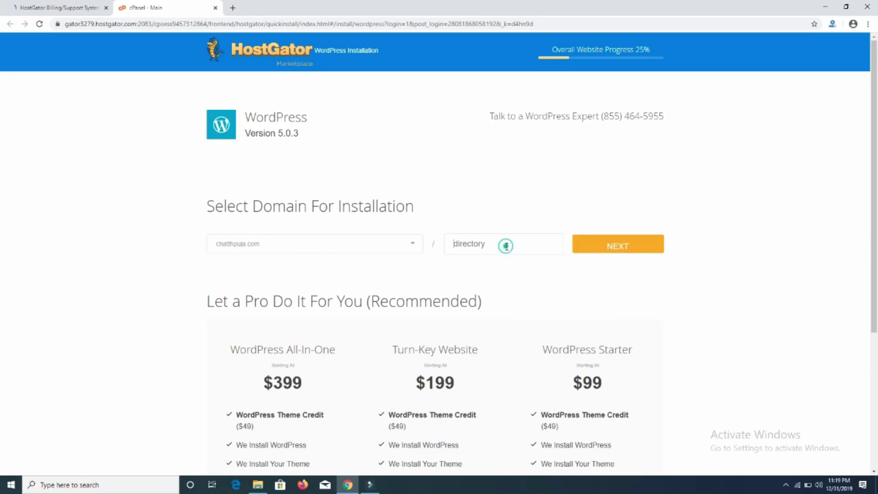
{"action": "left_click", "coordinate": [591, 249]}
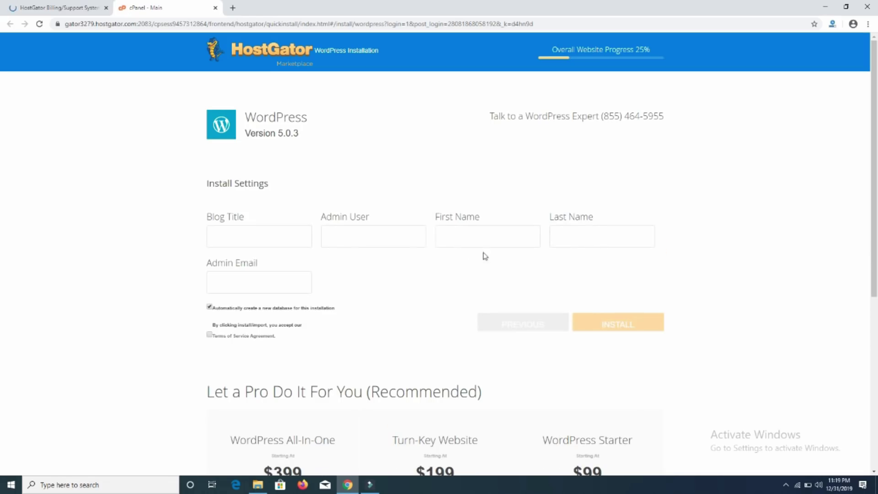
Step: Enter Chatth Puja as the blog title, install WordPress, and review the login credentials
{"action": "left_click", "coordinate": [250, 239]}
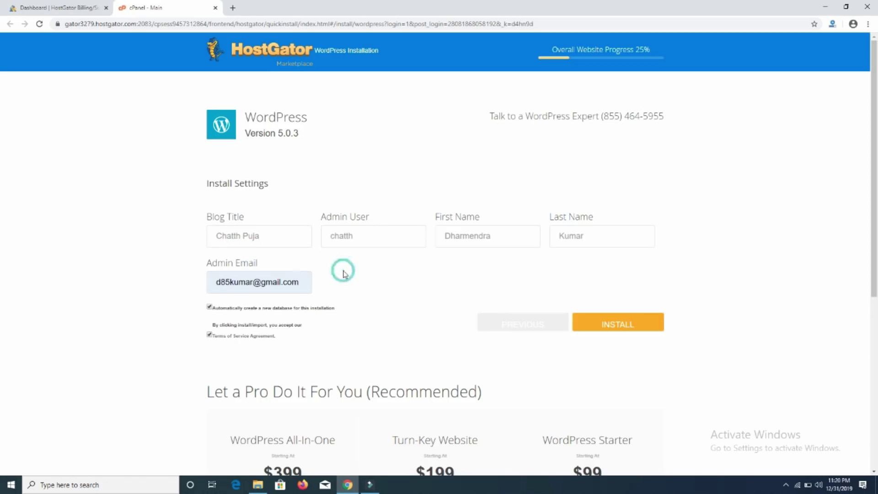
{"action": "left_click", "coordinate": [614, 327]}
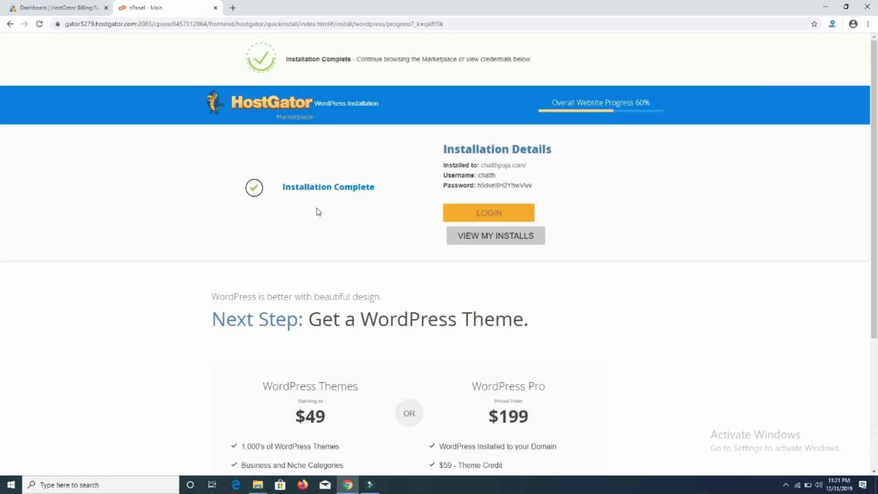
{"action": "left_click_drag", "start_coordinate": [282, 191], "coordinate": [383, 191]}
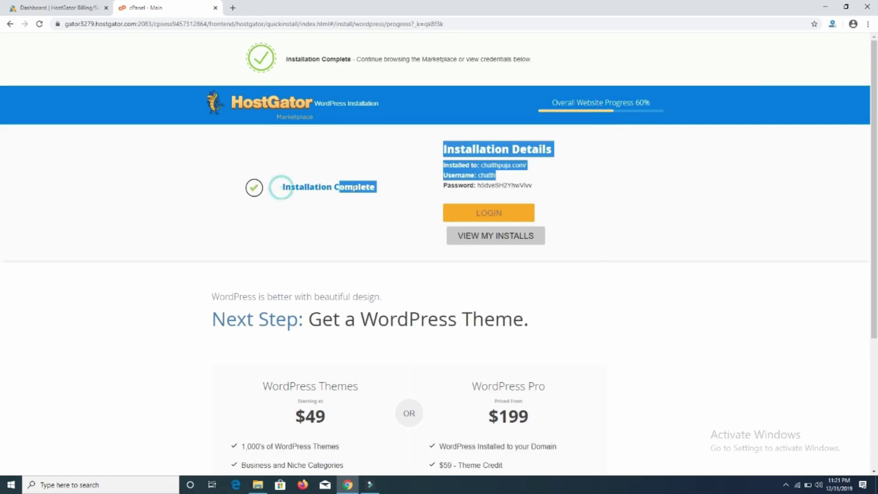
{"action": "left_click", "coordinate": [393, 167]}
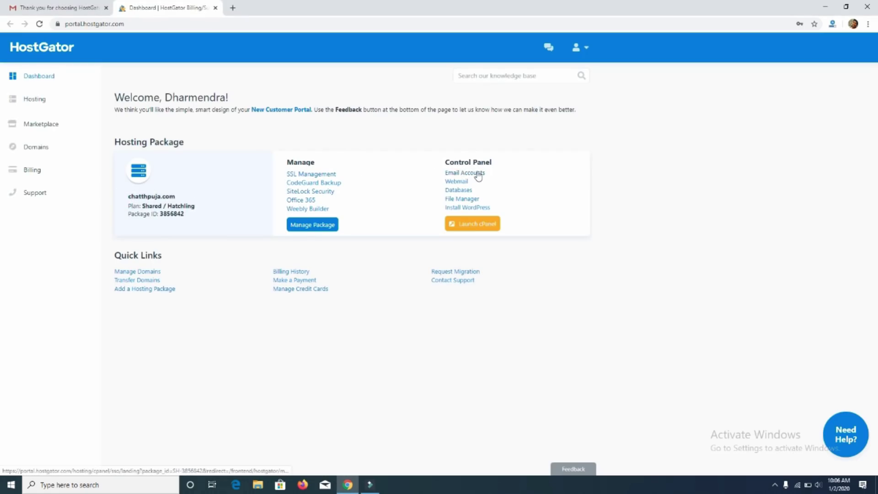
Step: Launch cPanel and dismiss the ConstantContact email marketing banner
{"action": "left_click", "coordinate": [471, 225]}
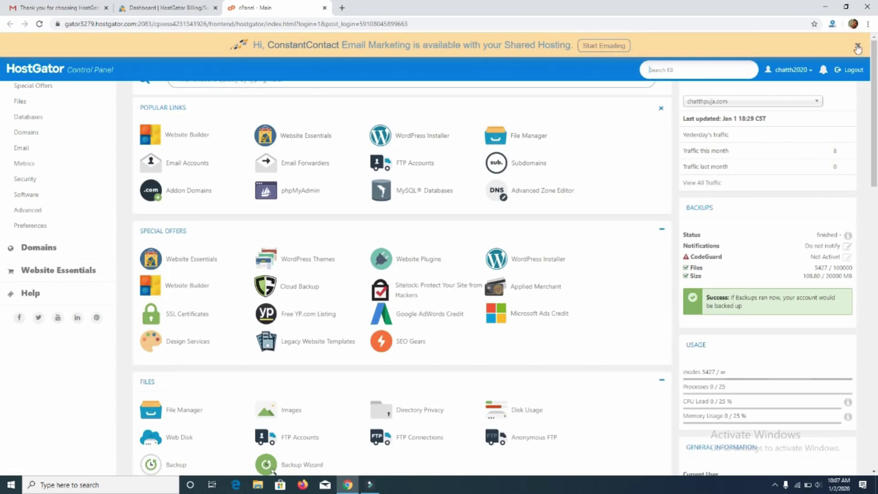
{"action": "left_click", "coordinate": [858, 47]}
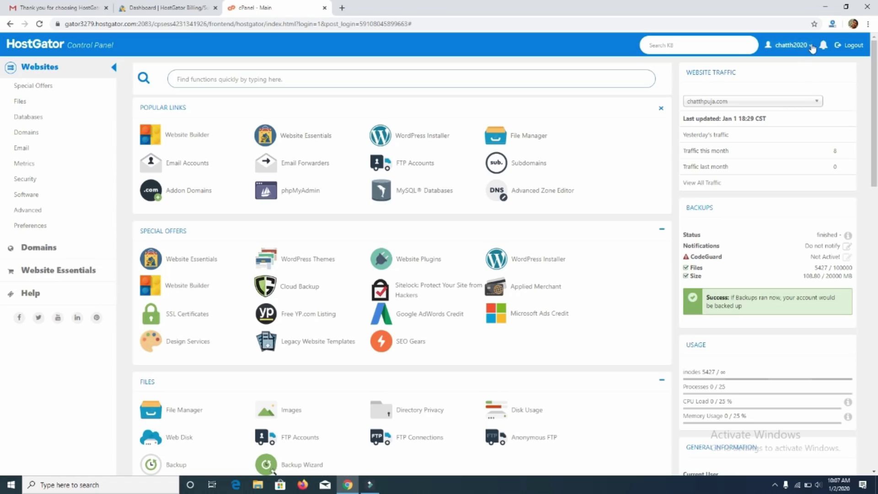
{"action": "left_click", "coordinate": [811, 47]}
{"action": "left_click", "coordinate": [801, 47]}
{"action": "scroll", "coordinate": [287, 278], "scroll_direction": "down", "scroll_amount": 3}
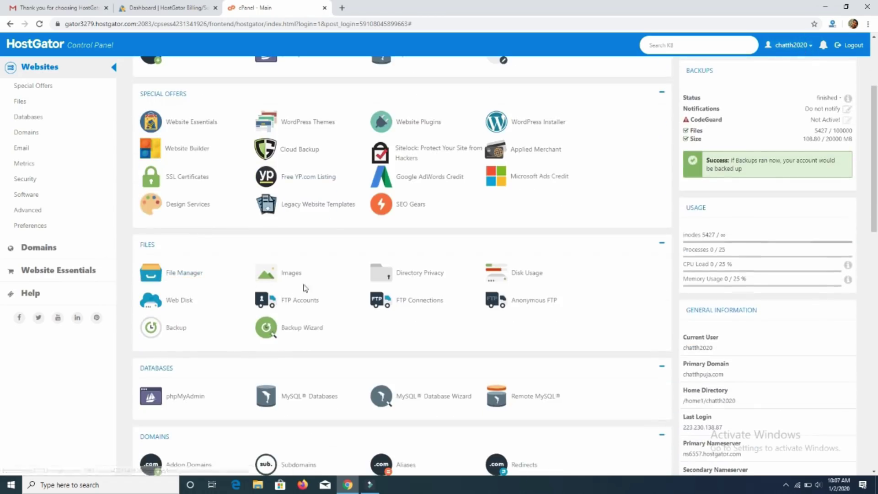
Step: Open File Manager in a new browser tab and switch to it
{"action": "right_click", "coordinate": [184, 279]}
{"action": "left_click", "coordinate": [193, 283]}
{"action": "scroll", "coordinate": [194, 286], "scroll_direction": "down", "scroll_amount": 2}
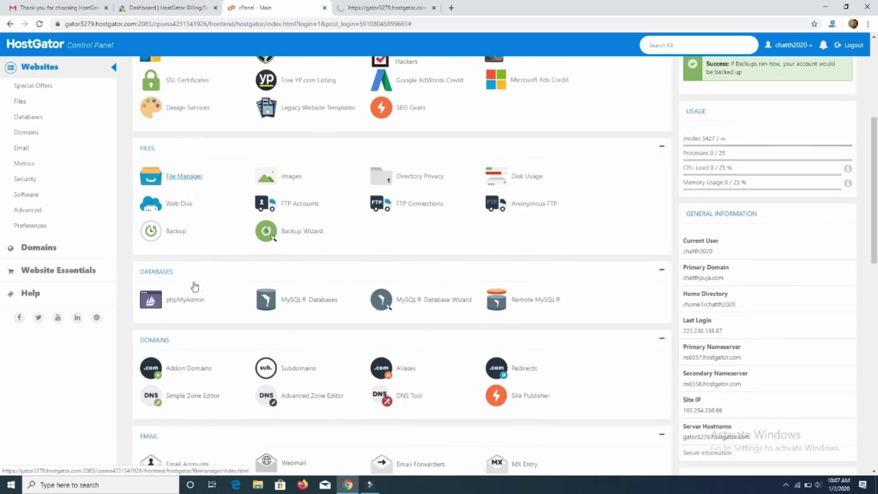
{"action": "scroll", "coordinate": [195, 287], "scroll_direction": "down", "scroll_amount": 1}
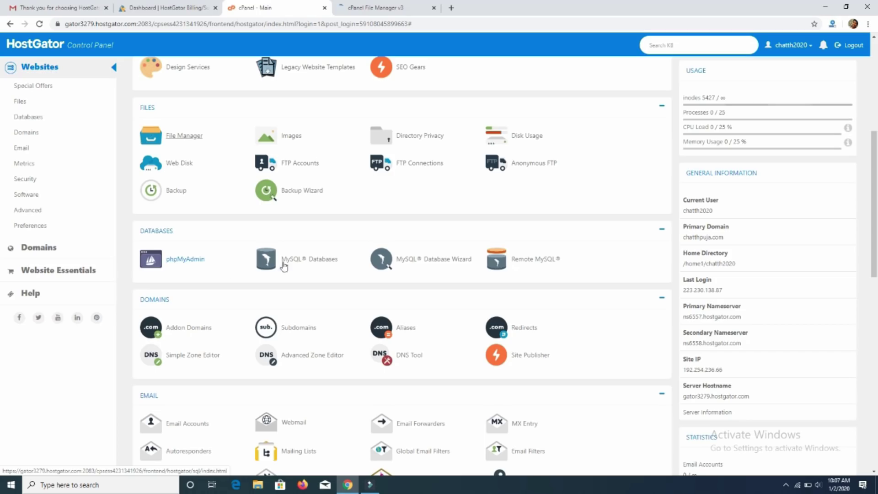
{"action": "scroll", "coordinate": [225, 318], "scroll_direction": "down", "scroll_amount": 2}
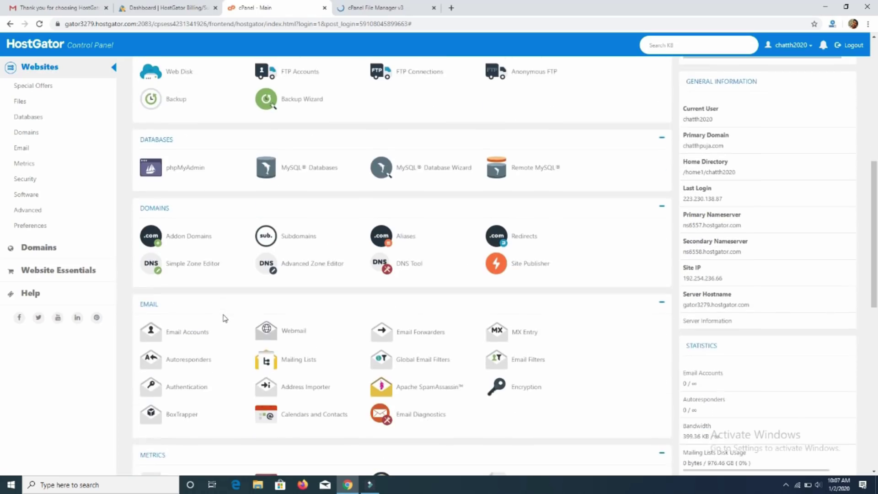
{"action": "scroll", "coordinate": [225, 317], "scroll_direction": "down", "scroll_amount": 1}
{"action": "scroll", "coordinate": [225, 318], "scroll_direction": "down", "scroll_amount": 2}
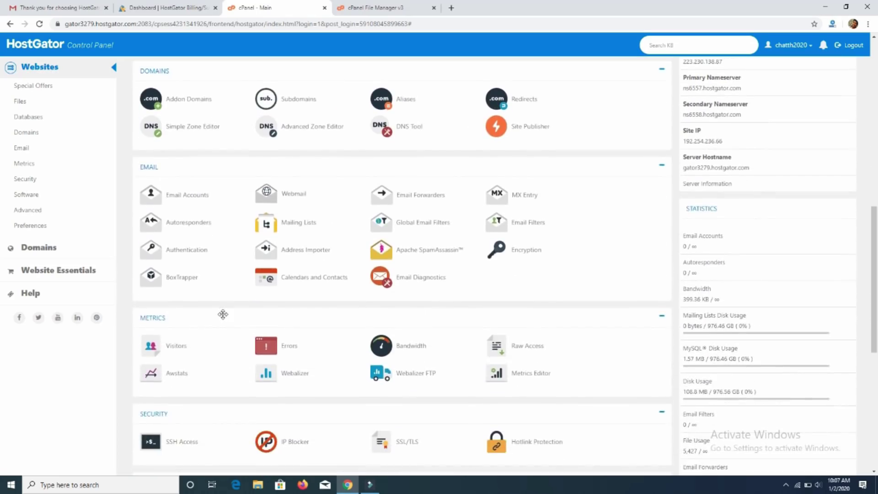
{"action": "scroll", "coordinate": [223, 315], "scroll_direction": "down", "scroll_amount": 3}
{"action": "scroll", "coordinate": [225, 318], "scroll_direction": "down", "scroll_amount": 3}
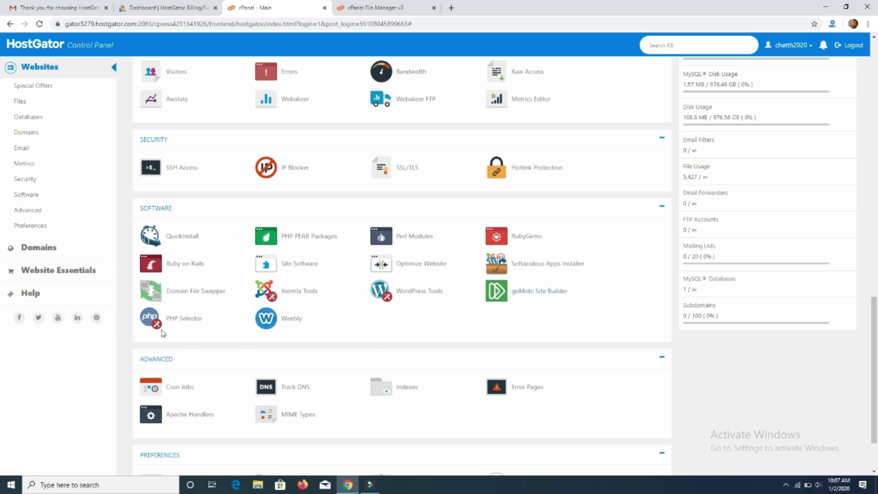
{"action": "scroll", "coordinate": [221, 382], "scroll_direction": "down", "scroll_amount": 2}
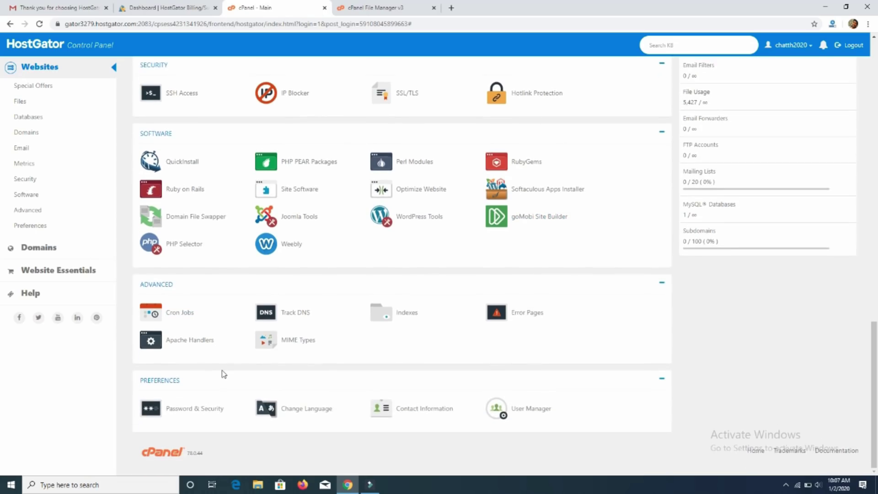
{"action": "scroll", "coordinate": [215, 320], "scroll_direction": "up", "scroll_amount": 5}
{"action": "left_click", "coordinate": [370, 9]}
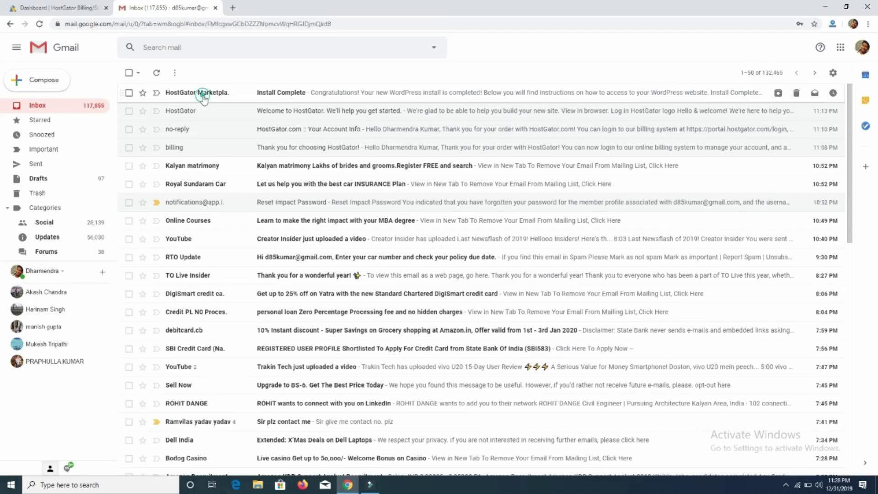
Step: Open the Install Complete email and preview the chatthpuja.com Coming Soon page in a new tab, then close it
{"action": "left_click", "coordinate": [204, 95]}
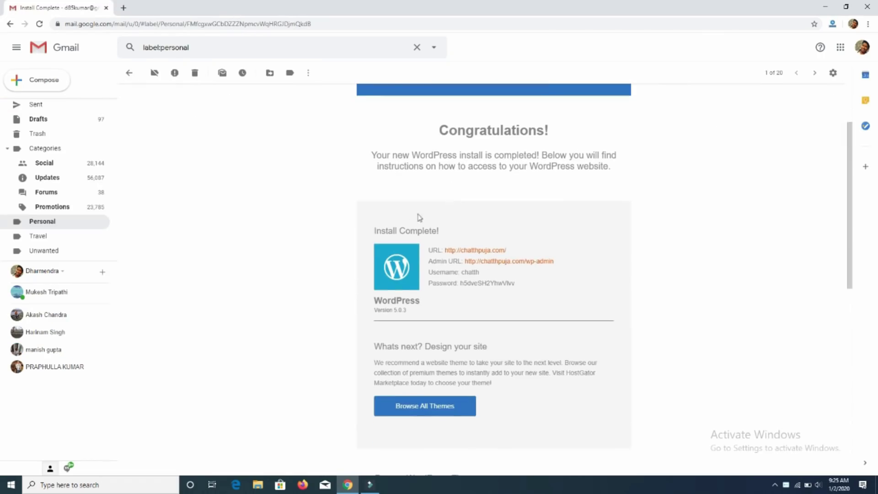
{"action": "triple_click", "coordinate": [377, 233]}
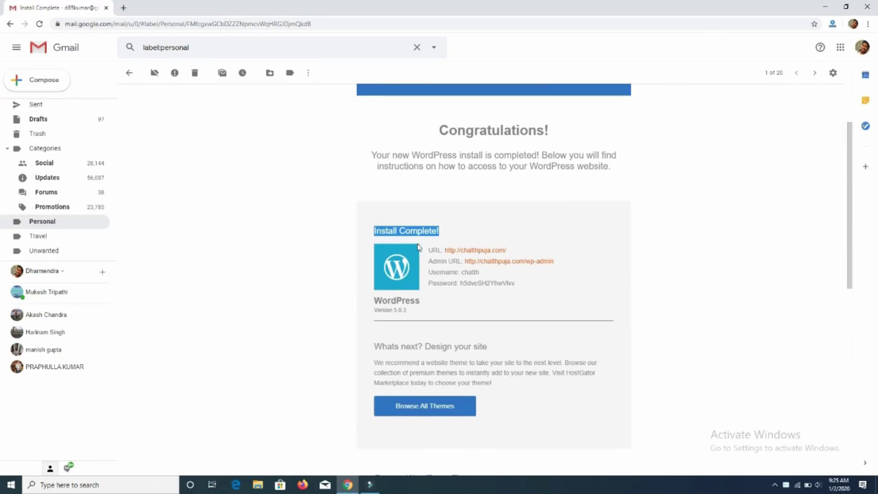
{"action": "left_click", "coordinate": [536, 289]}
{"action": "right_click", "coordinate": [477, 253]}
{"action": "left_click", "coordinate": [485, 256]}
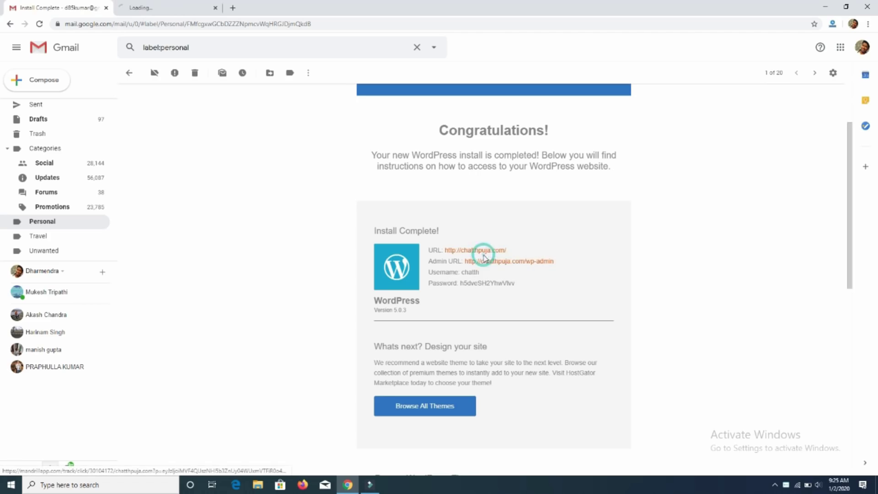
{"action": "left_click", "coordinate": [165, 8]}
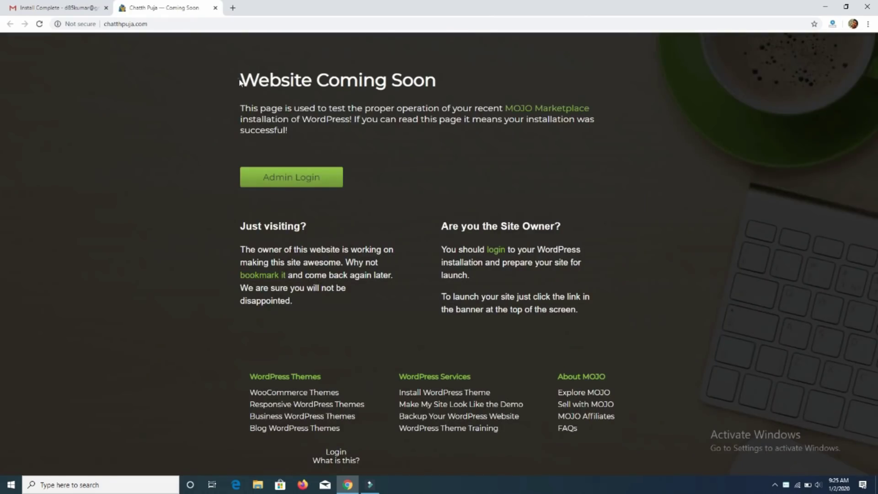
{"action": "left_click_drag", "start_coordinate": [239, 82], "coordinate": [479, 82]}
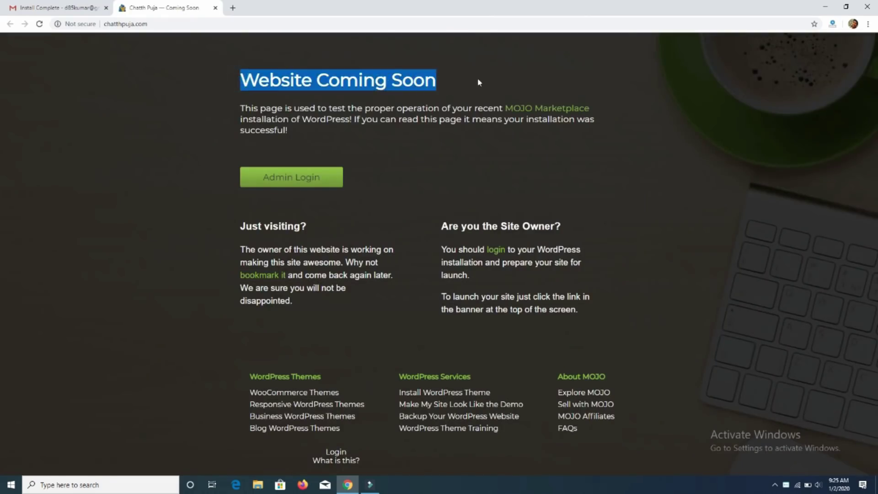
{"action": "left_click", "coordinate": [430, 149]}
{"action": "left_click", "coordinate": [64, 8]}
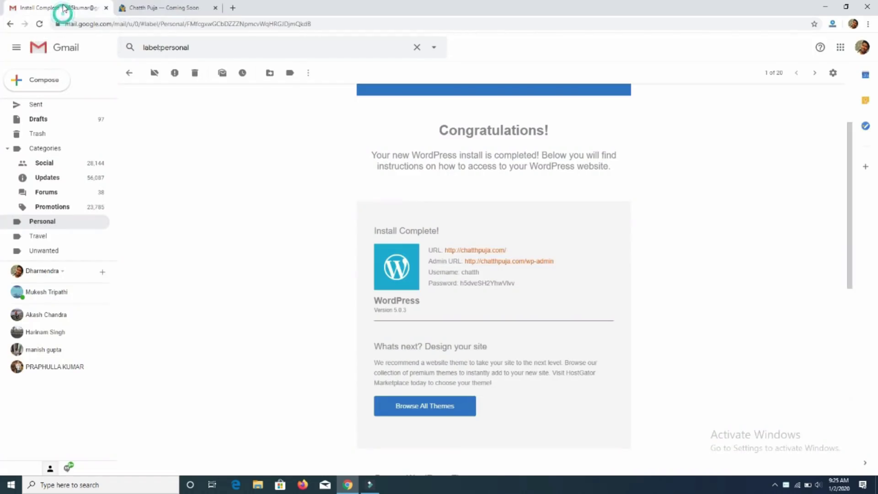
{"action": "left_click", "coordinate": [215, 8]}
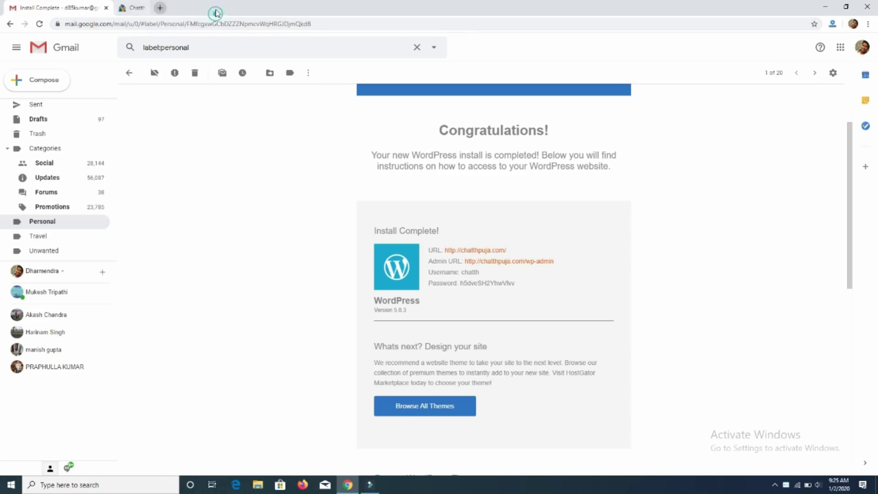
Step: Open the emailed Admin URL in a new tab and copy the admin username
{"action": "right_click", "coordinate": [500, 264]}
{"action": "left_click", "coordinate": [509, 269]}
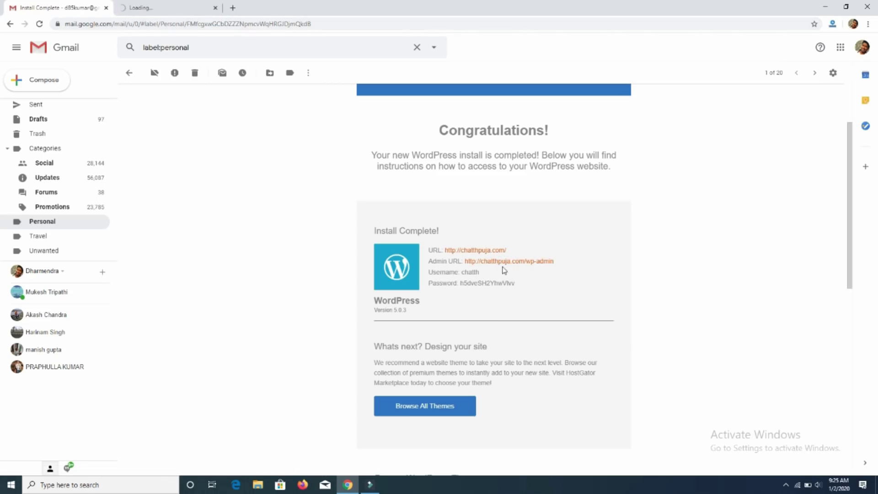
{"action": "left_click_drag", "start_coordinate": [462, 273], "coordinate": [484, 276]}
{"action": "key", "text": "ctrl+c"}
{"action": "right_click", "coordinate": [472, 272]}
{"action": "left_click", "coordinate": [486, 278]}
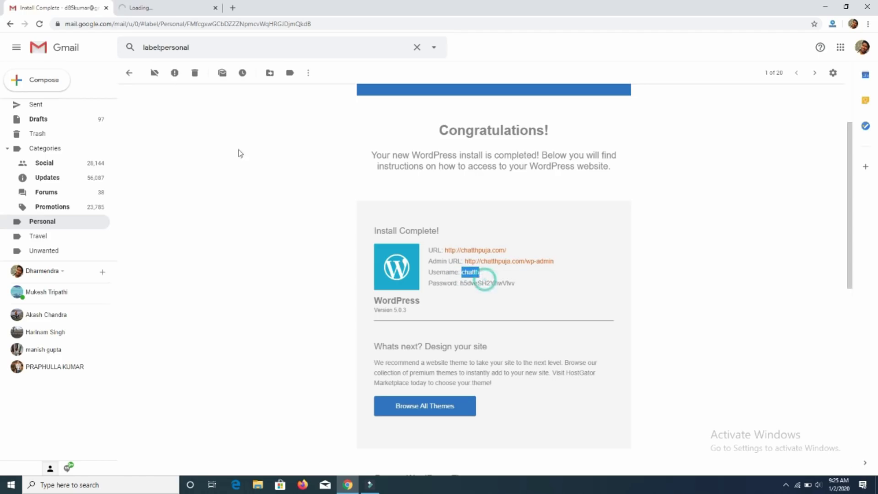
{"action": "left_click", "coordinate": [170, 9]}
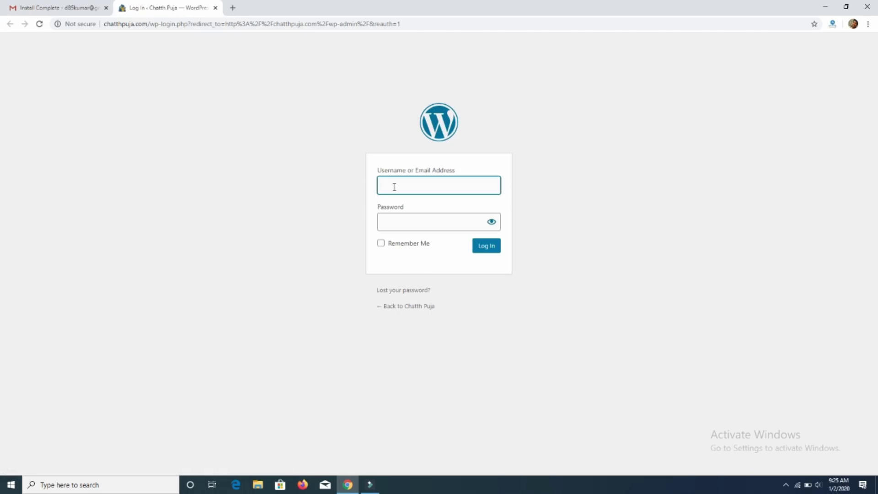
Step: Paste the admin username into the login form and copy the emailed password
{"action": "right_click", "coordinate": [394, 186]}
{"action": "left_click", "coordinate": [415, 257]}
{"action": "left_click", "coordinate": [78, 8]}
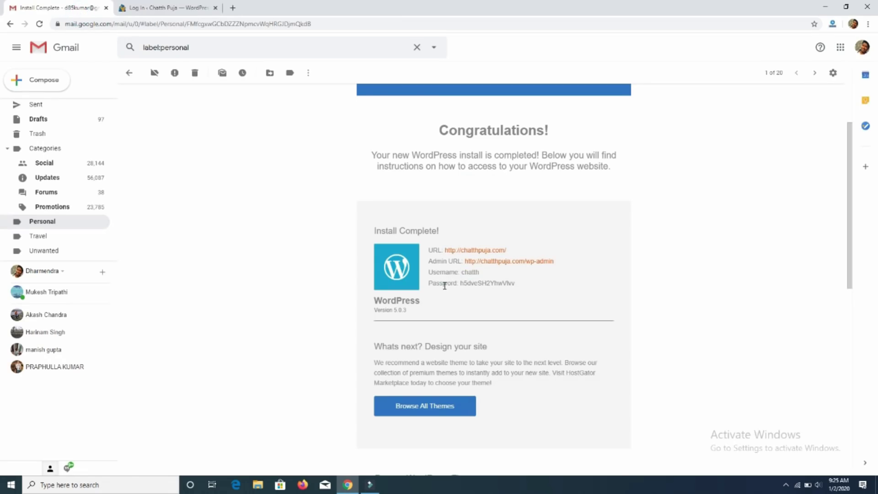
{"action": "left_click_drag", "start_coordinate": [460, 284], "coordinate": [514, 284]}
{"action": "right_click", "coordinate": [512, 288]}
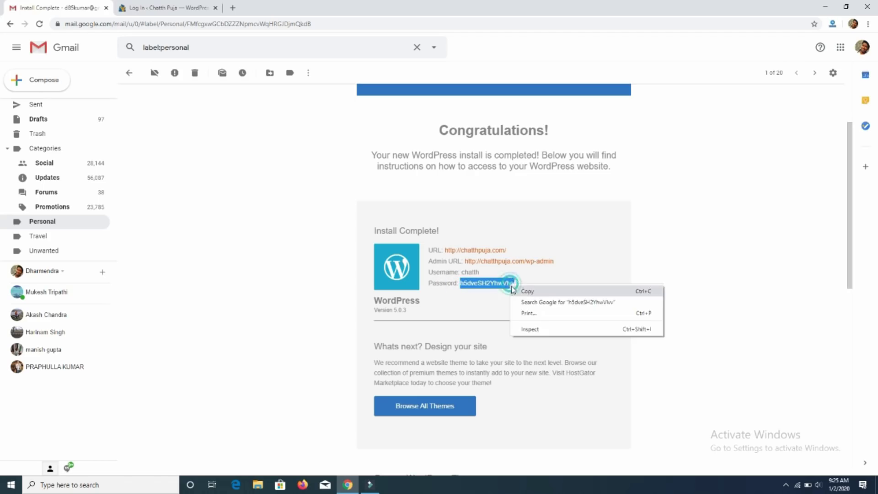
{"action": "left_click", "coordinate": [525, 291]}
Step: Paste the password and log in to the chatthpuja.com Dashboard
{"action": "left_click", "coordinate": [165, 8]}
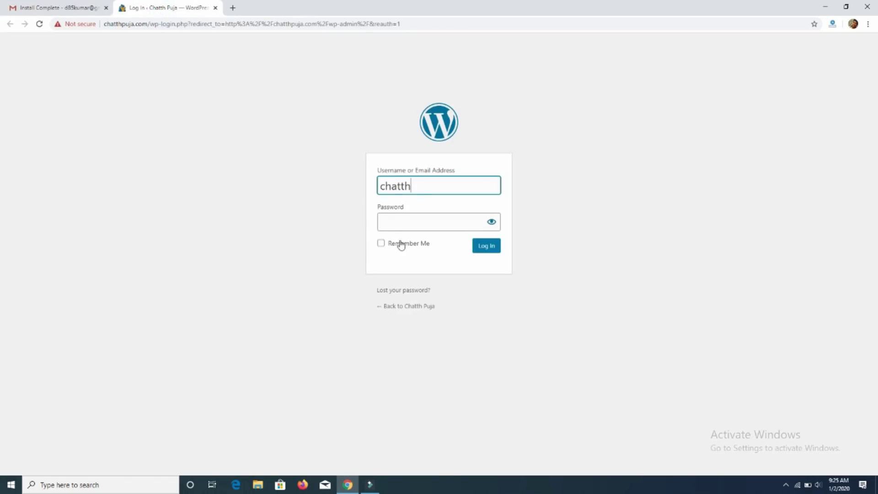
{"action": "left_click", "coordinate": [389, 222]}
{"action": "right_click", "coordinate": [390, 222]}
{"action": "left_click", "coordinate": [419, 307]}
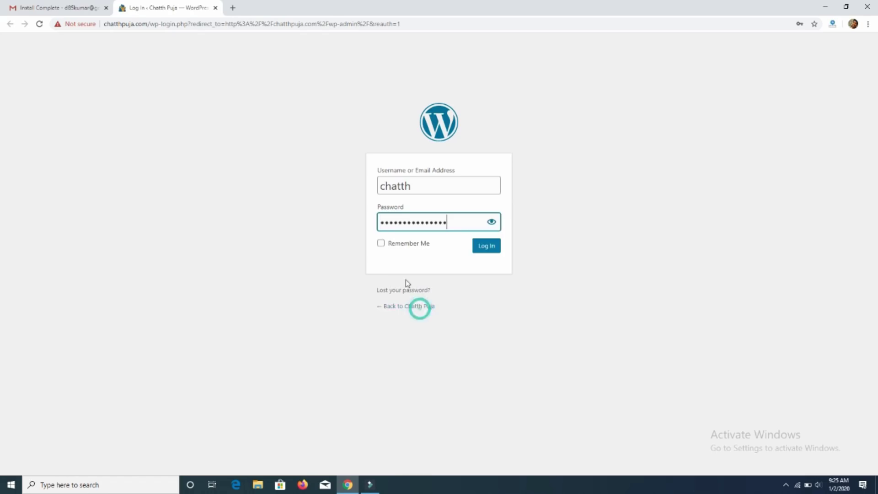
{"action": "left_click", "coordinate": [484, 247]}
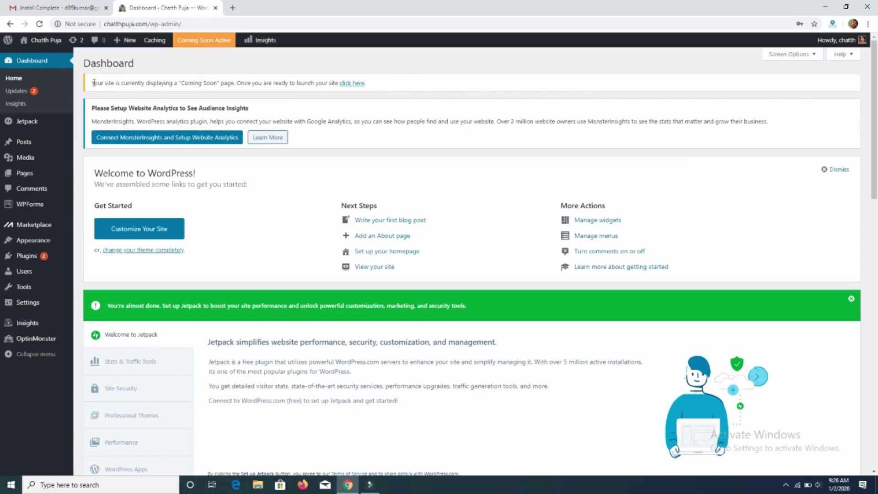
{"action": "left_click_drag", "start_coordinate": [94, 83], "coordinate": [202, 85]}
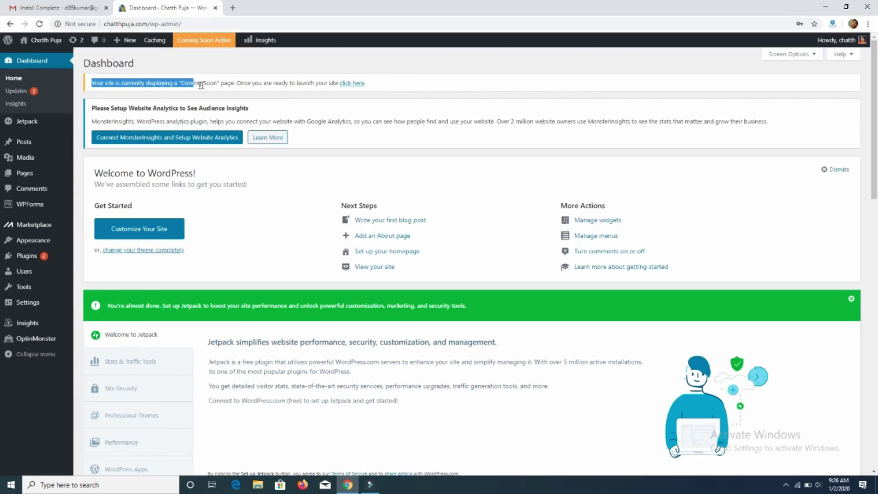
Step: Launch the site out of Coming Soon mode from the Dashboard notice
{"action": "left_click_drag", "start_coordinate": [261, 86], "coordinate": [361, 90]}
{"action": "left_click", "coordinate": [361, 87]}
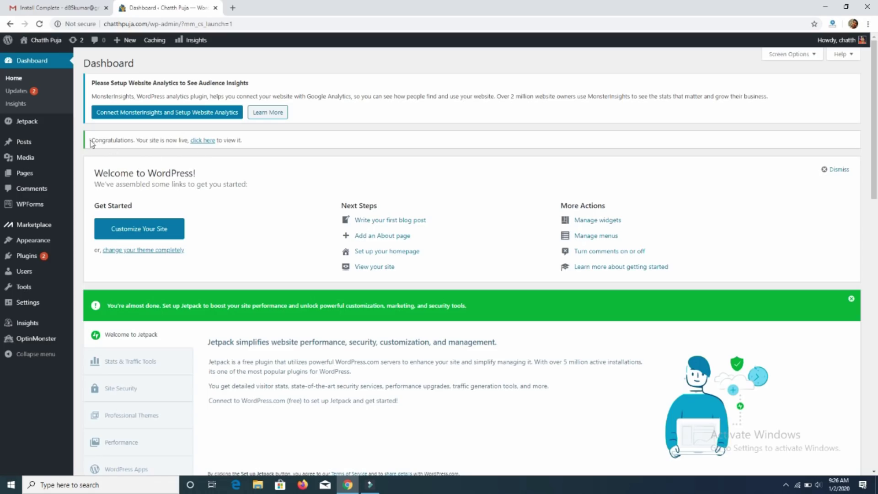
{"action": "left_click_drag", "start_coordinate": [91, 142], "coordinate": [240, 142]}
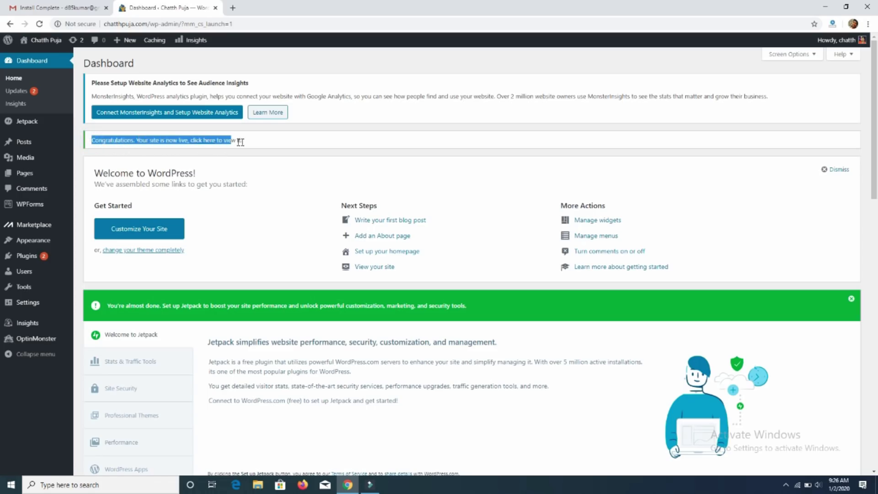
{"action": "left_click", "coordinate": [258, 145]}
Step: View the live homepage with its default Hello world post in a new tab
{"action": "right_click", "coordinate": [203, 141]}
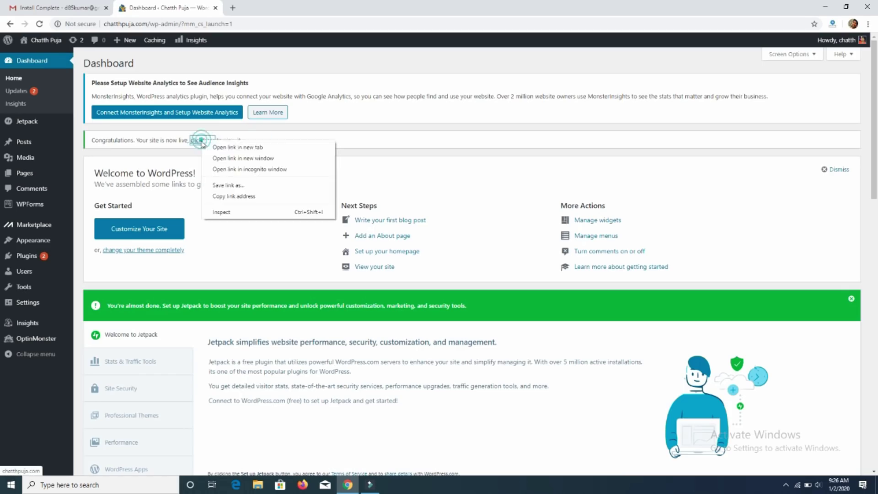
{"action": "left_click", "coordinate": [215, 148]}
{"action": "left_click", "coordinate": [278, 6]}
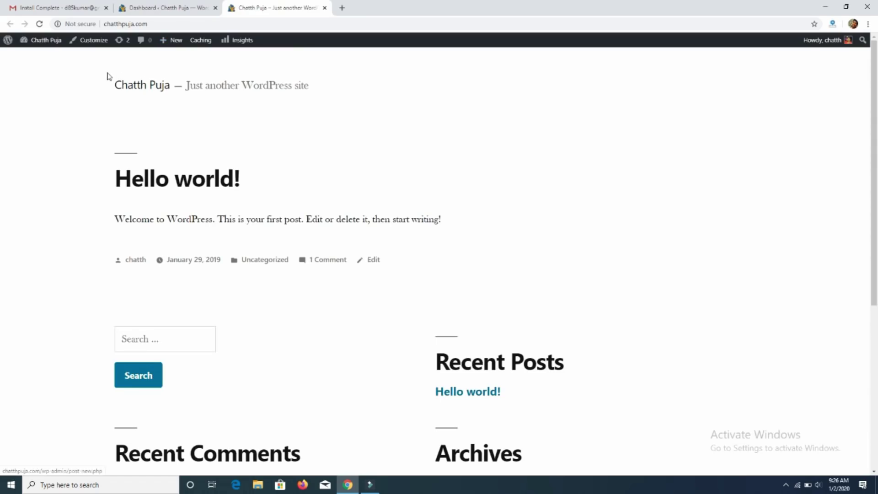
{"action": "scroll", "coordinate": [253, 211], "scroll_direction": "down", "scroll_amount": 4}
{"action": "scroll", "coordinate": [253, 211], "scroll_direction": "down", "scroll_amount": 2}
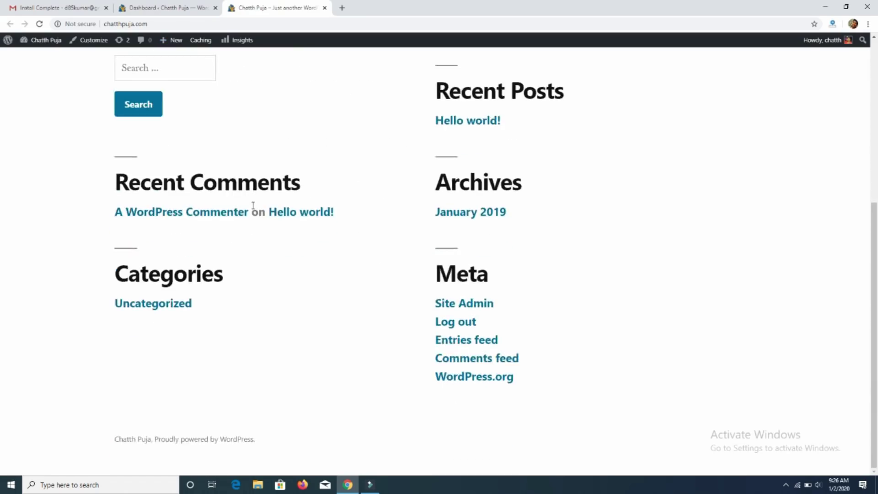
{"action": "scroll", "coordinate": [253, 206], "scroll_direction": "up", "scroll_amount": 6}
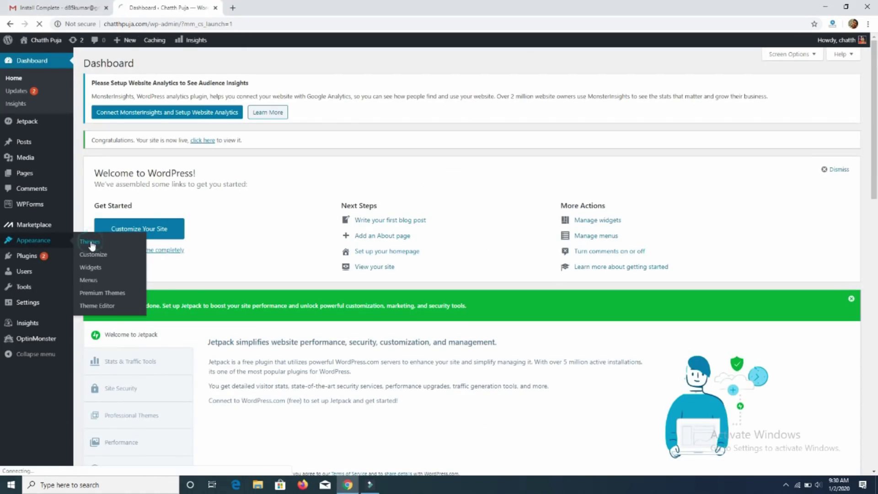
Step: Upload and install the Beginner theme zip file
{"action": "left_click", "coordinate": [92, 244]}
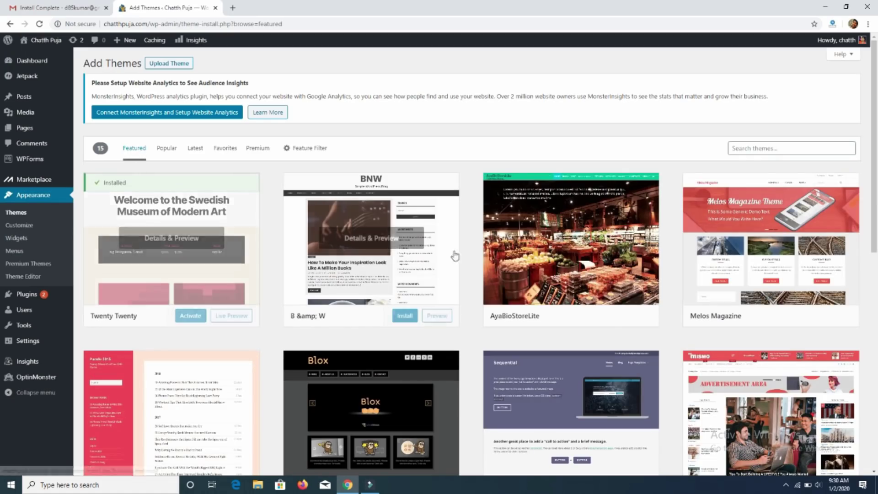
{"action": "scroll", "coordinate": [768, 257], "scroll_direction": "down", "scroll_amount": 4}
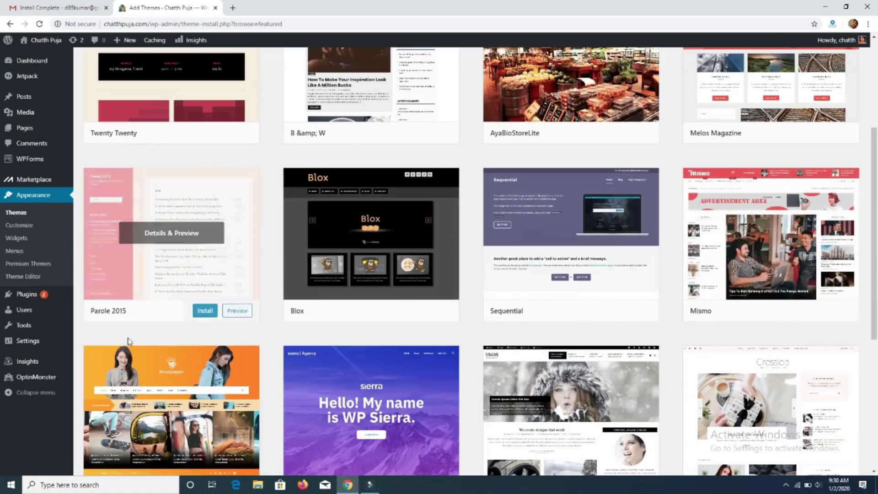
{"action": "scroll", "coordinate": [136, 352], "scroll_direction": "down", "scroll_amount": 2}
{"action": "scroll", "coordinate": [468, 323], "scroll_direction": "up", "scroll_amount": 6}
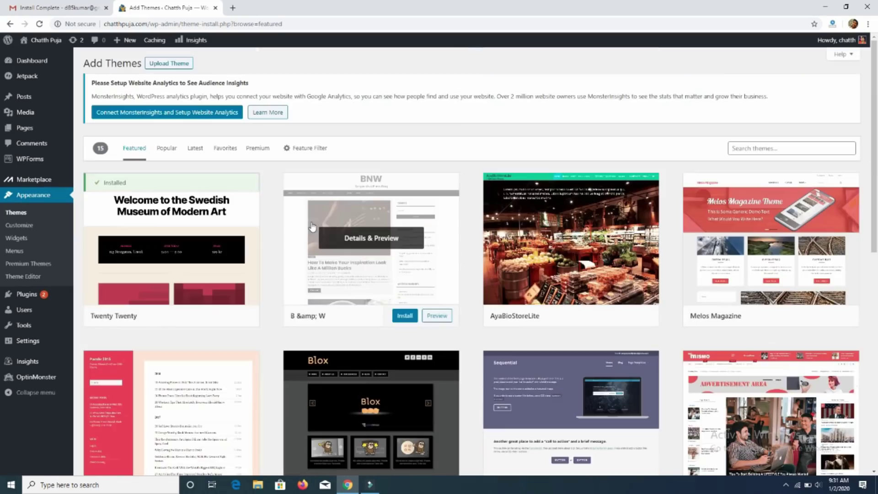
{"action": "left_click", "coordinate": [178, 63]}
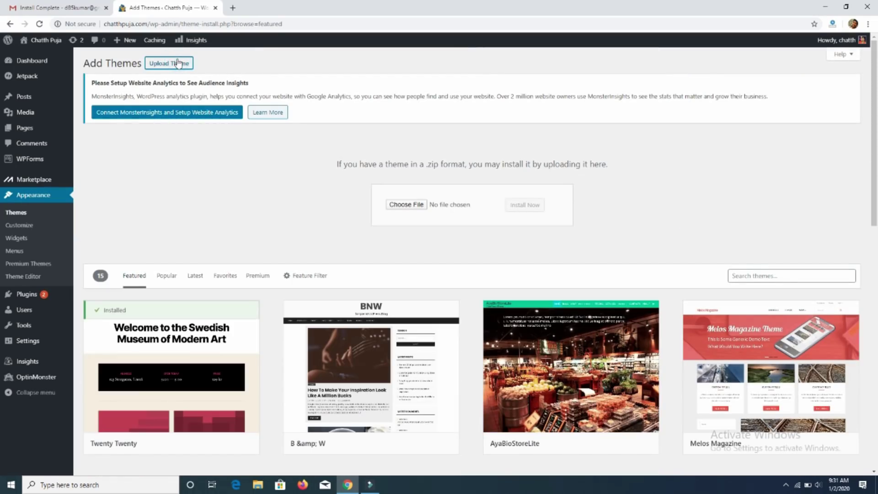
{"action": "left_click", "coordinate": [406, 204]}
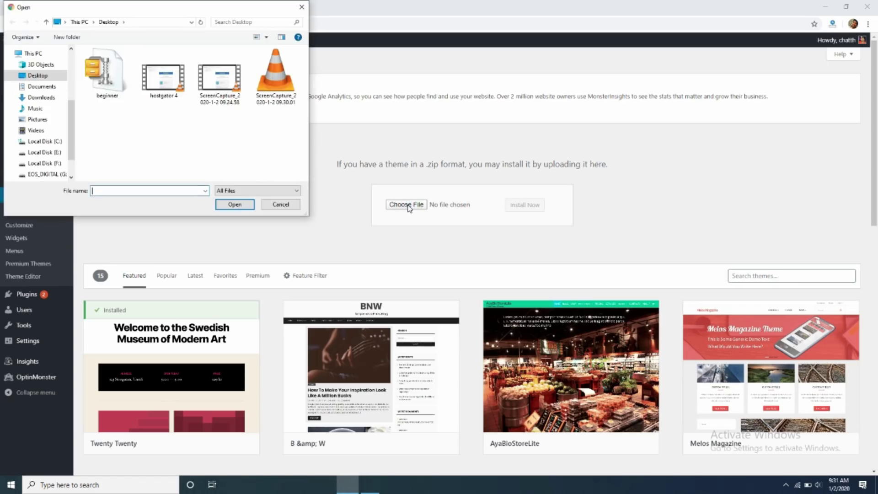
{"action": "left_click", "coordinate": [99, 71]}
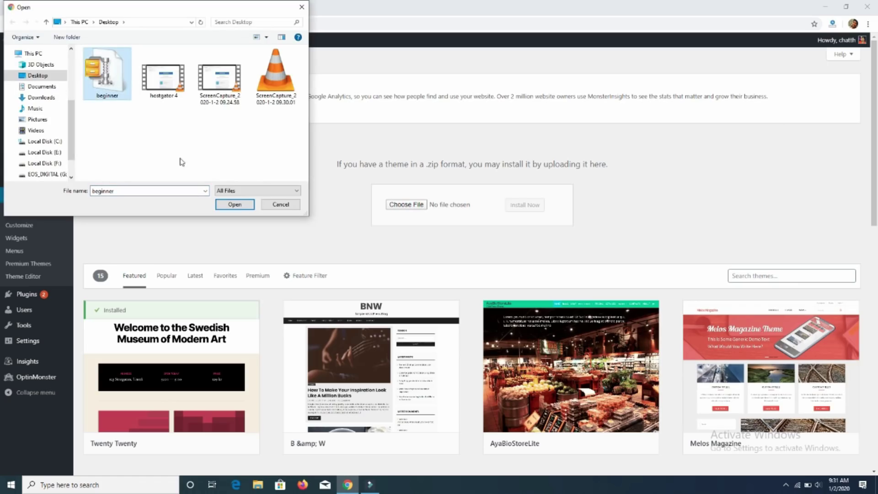
{"action": "left_click", "coordinate": [235, 204]}
{"action": "left_click", "coordinate": [520, 206]}
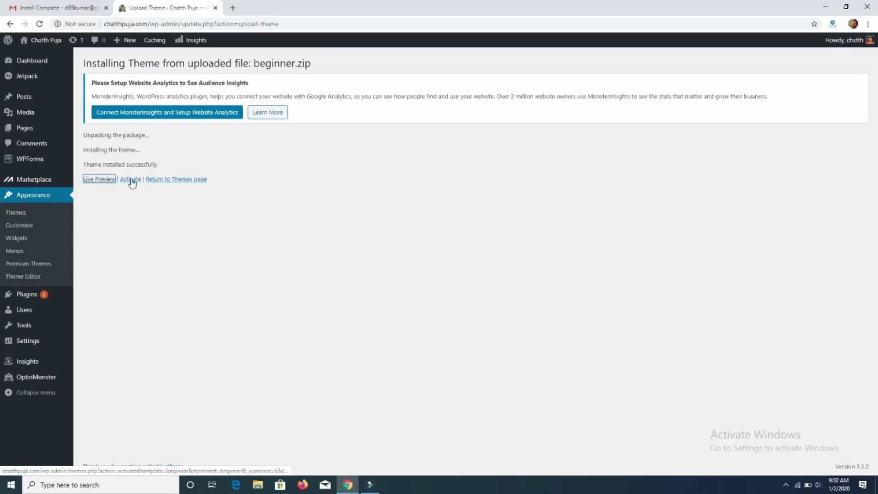
Step: Activate the Beginner theme and view the live front page in a new tab
{"action": "left_click", "coordinate": [130, 180]}
{"action": "mouse_move", "coordinate": [42, 40]}
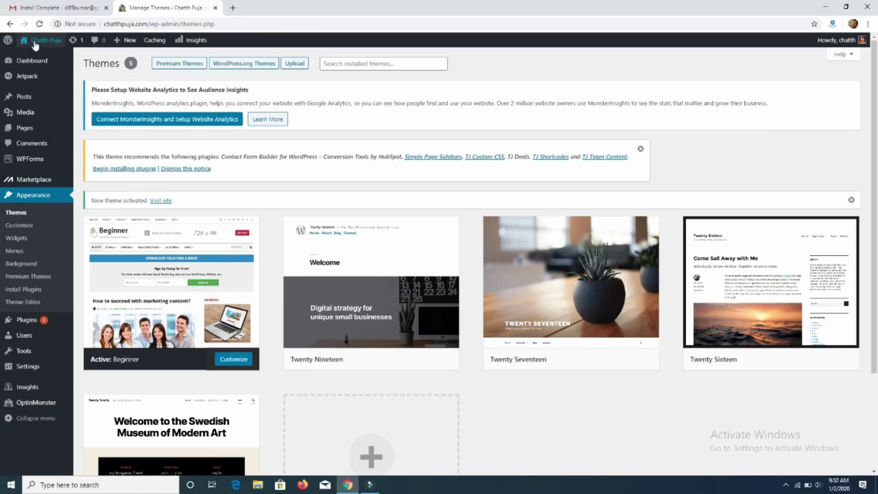
{"action": "right_click", "coordinate": [36, 57]}
{"action": "left_click", "coordinate": [54, 58]}
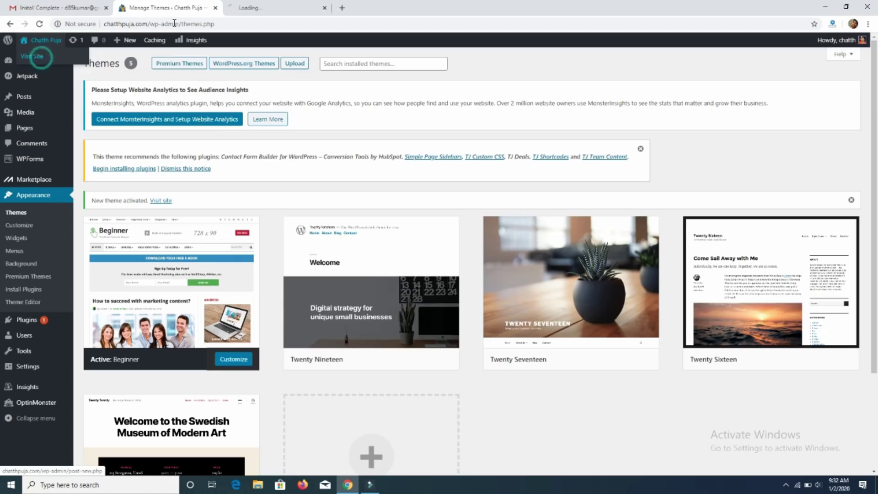
{"action": "left_click", "coordinate": [253, 10]}
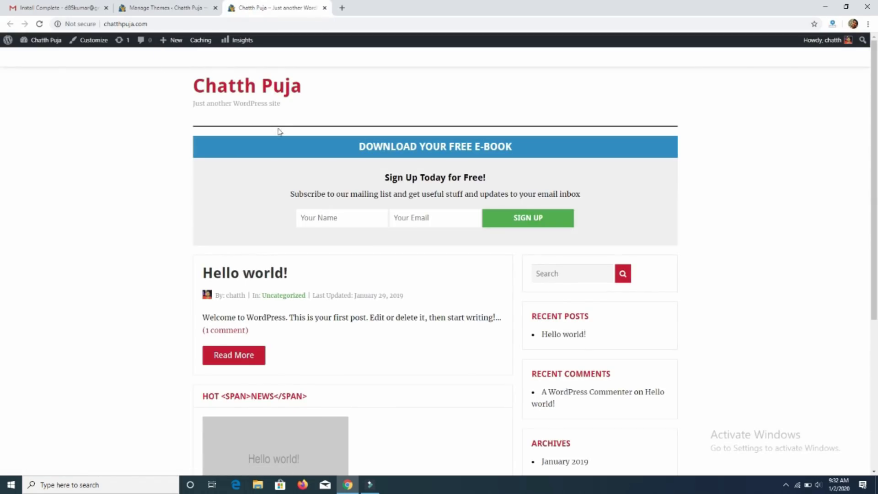
{"action": "scroll", "coordinate": [249, 144], "scroll_direction": "down", "scroll_amount": 3}
{"action": "scroll", "coordinate": [247, 143], "scroll_direction": "down", "scroll_amount": 2}
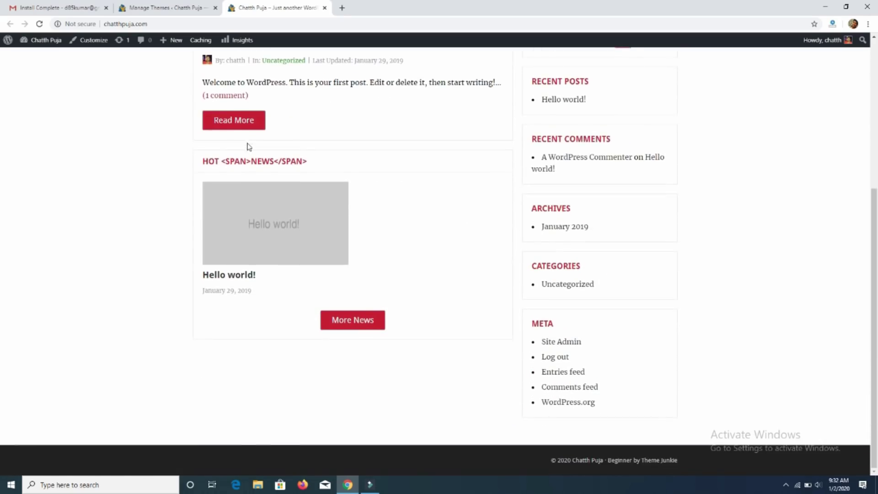
{"action": "scroll", "coordinate": [249, 146], "scroll_direction": "up", "scroll_amount": 5}
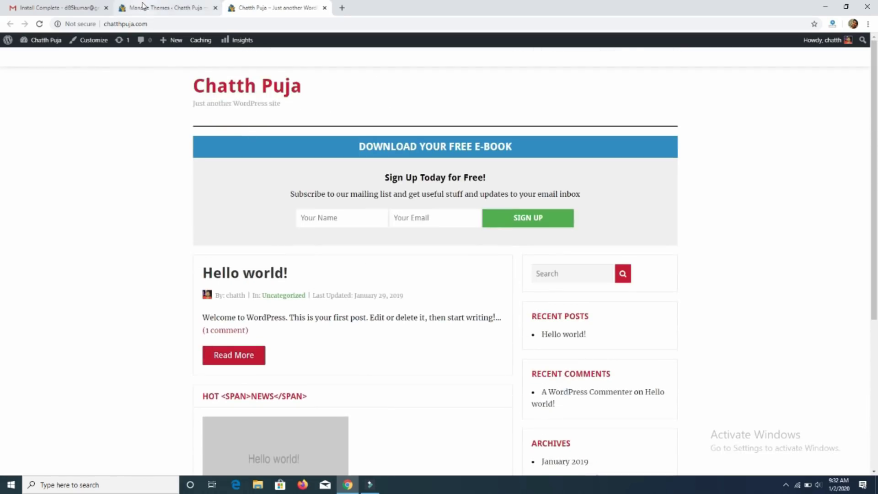
{"action": "left_click", "coordinate": [155, 8]}
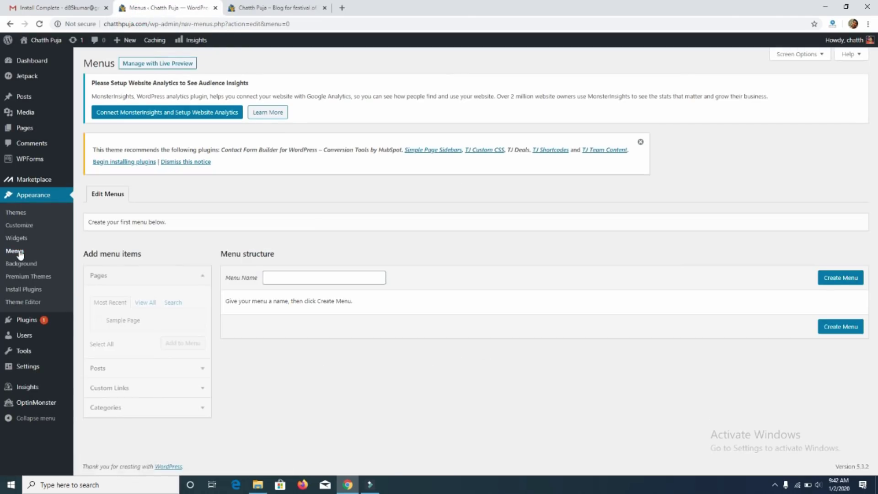
Step: Create 'Main Menu' with Home, About Us, Services and Contact Us custom links
{"action": "left_click", "coordinate": [284, 280]}
{"action": "type", "text": "Main Menu"}
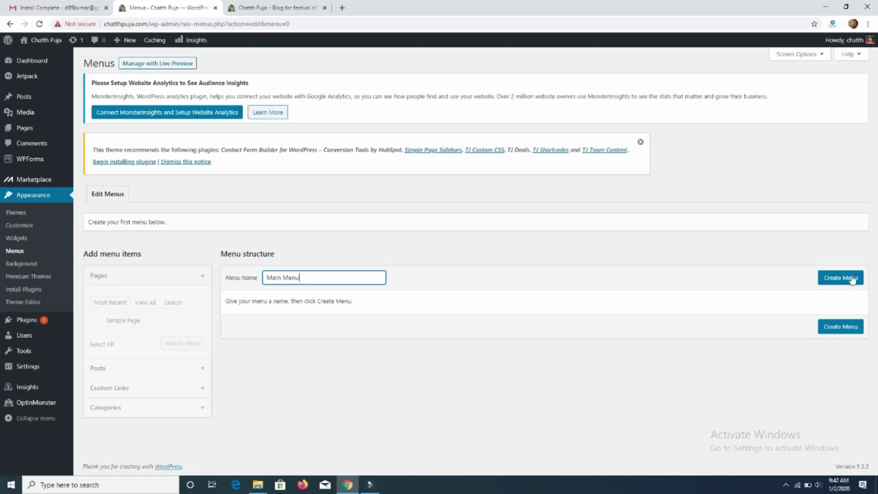
{"action": "left_click", "coordinate": [851, 278]}
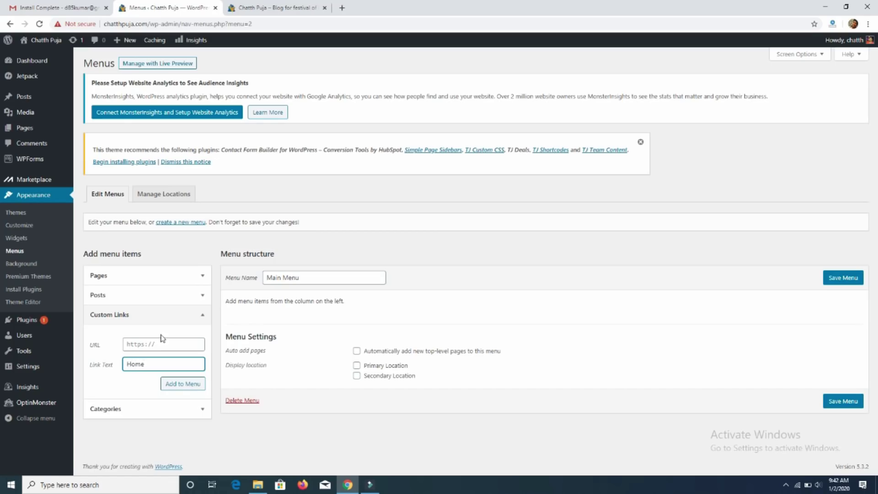
{"action": "left_click", "coordinate": [173, 346]}
{"action": "left_click", "coordinate": [142, 363]}
{"action": "left_click", "coordinate": [182, 383]}
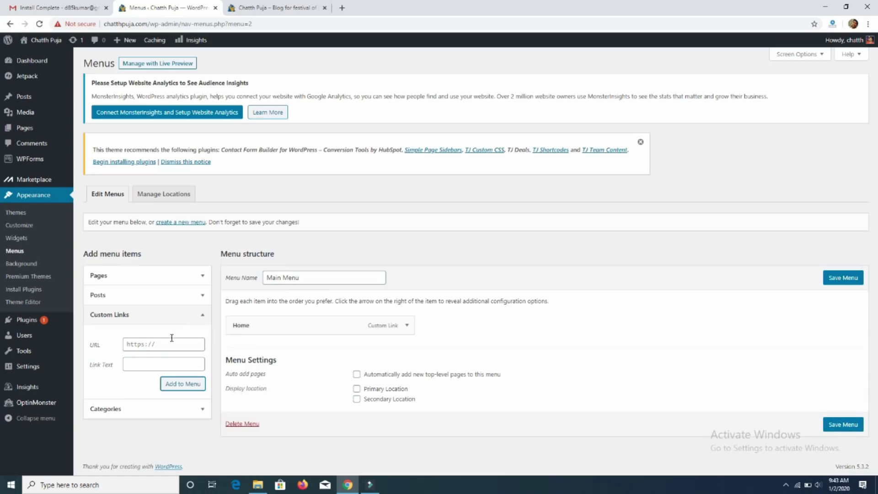
{"action": "left_click", "coordinate": [143, 363]}
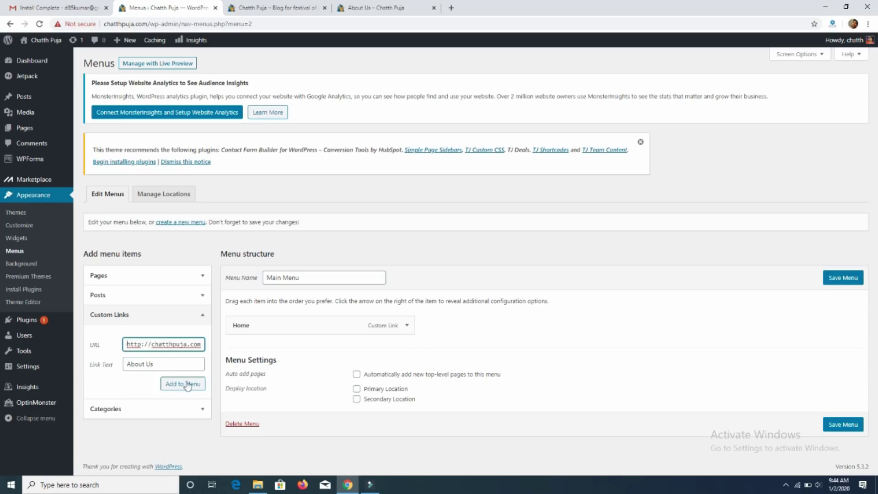
{"action": "left_click", "coordinate": [193, 386]}
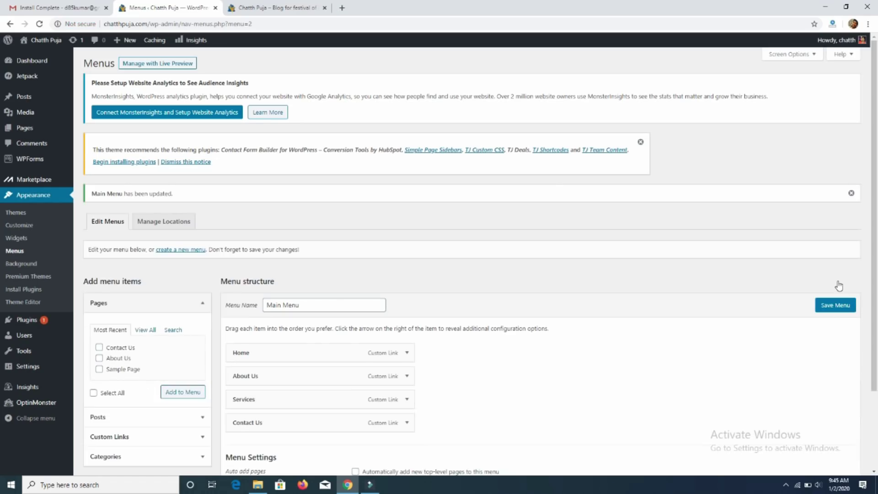
Step: Assign Main Menu to the Primary location and reload the live site to see it
{"action": "left_click", "coordinate": [163, 223]}
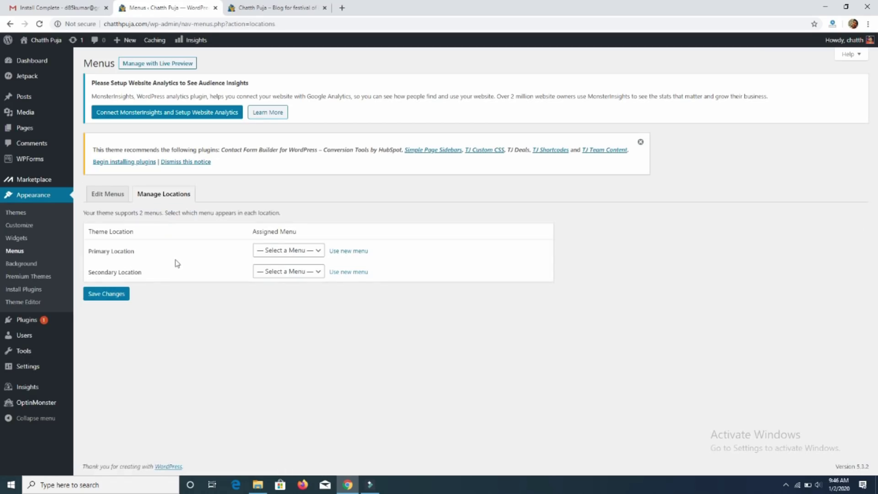
{"action": "left_click", "coordinate": [284, 250]}
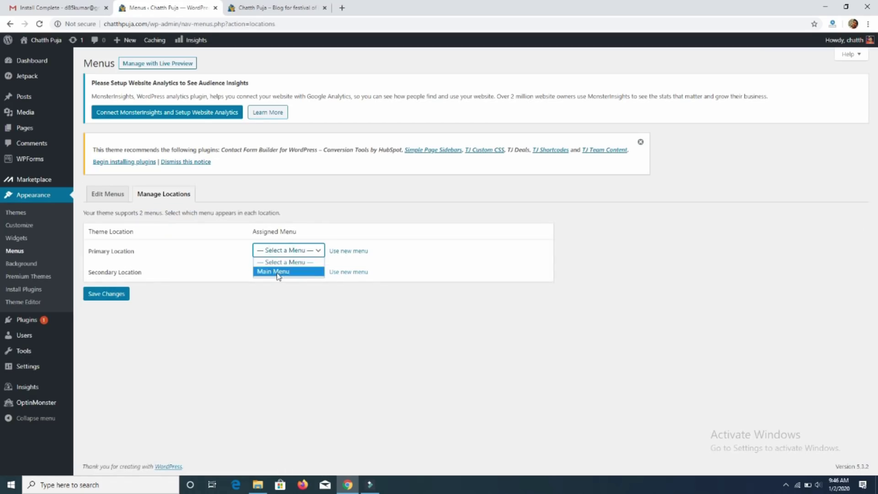
{"action": "left_click", "coordinate": [277, 275]}
{"action": "left_click", "coordinate": [116, 297]}
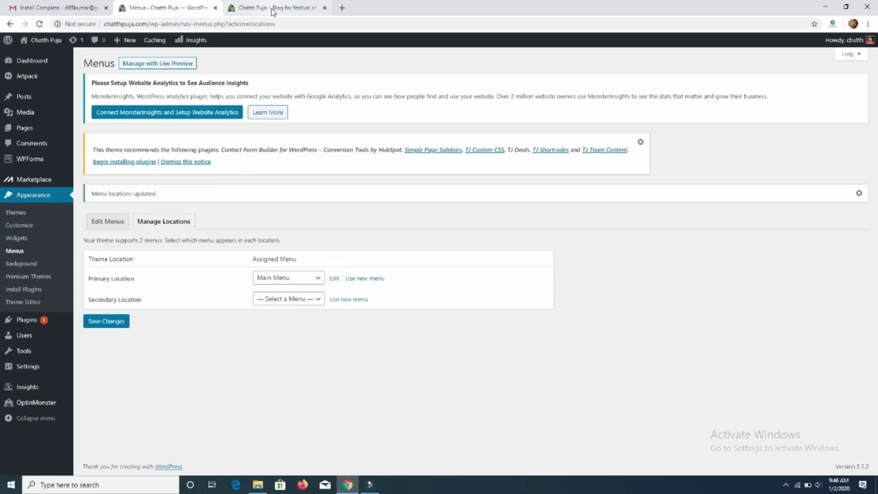
{"action": "left_click", "coordinate": [274, 7]}
{"action": "right_click", "coordinate": [114, 98]}
{"action": "left_click", "coordinate": [133, 128]}
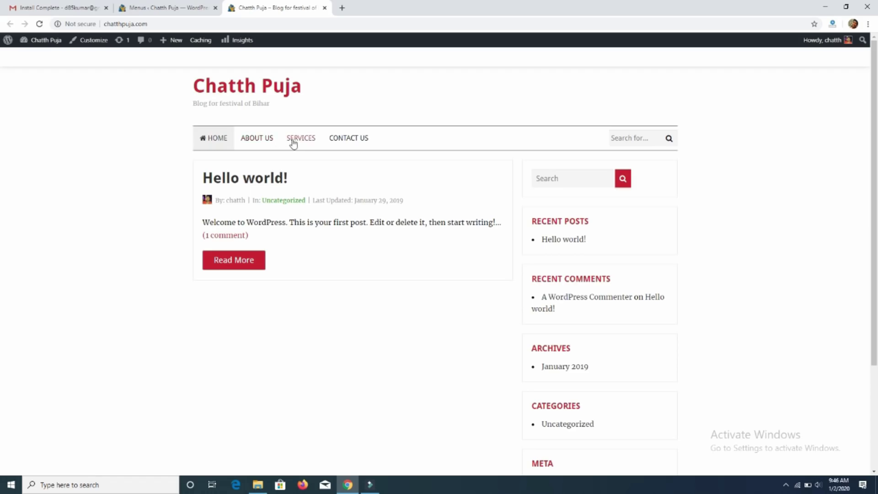
Step: Start a new post titled 'How to Create a Website or Blog in 10 minutes' and paste the article
{"action": "left_click", "coordinate": [268, 140]}
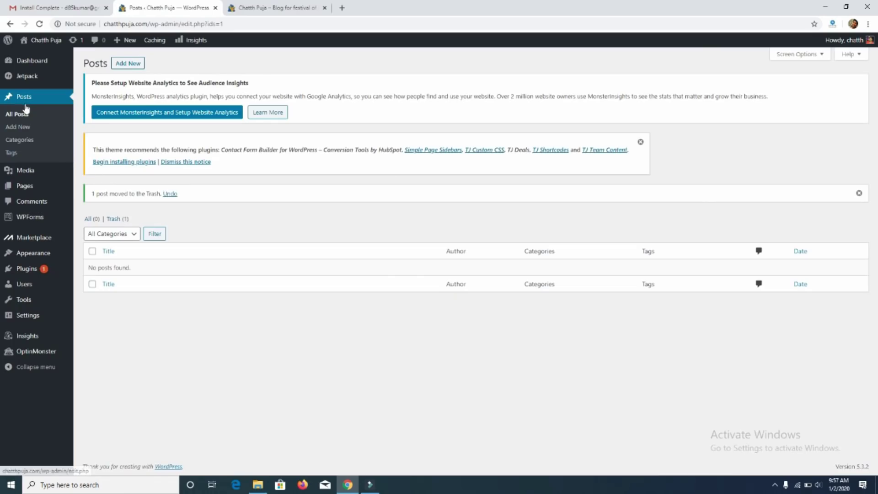
{"action": "right_click", "coordinate": [26, 126]}
{"action": "left_click", "coordinate": [37, 131]}
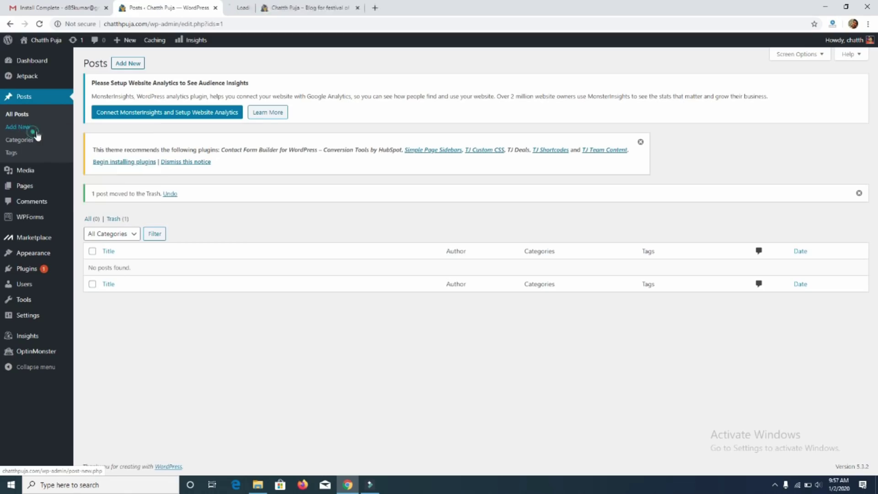
{"action": "left_click", "coordinate": [272, 8]}
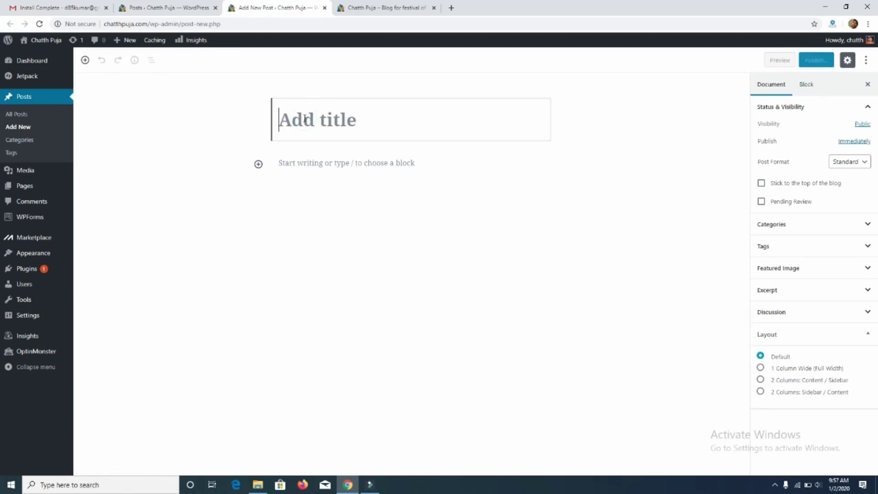
{"action": "type", "text": "How "}
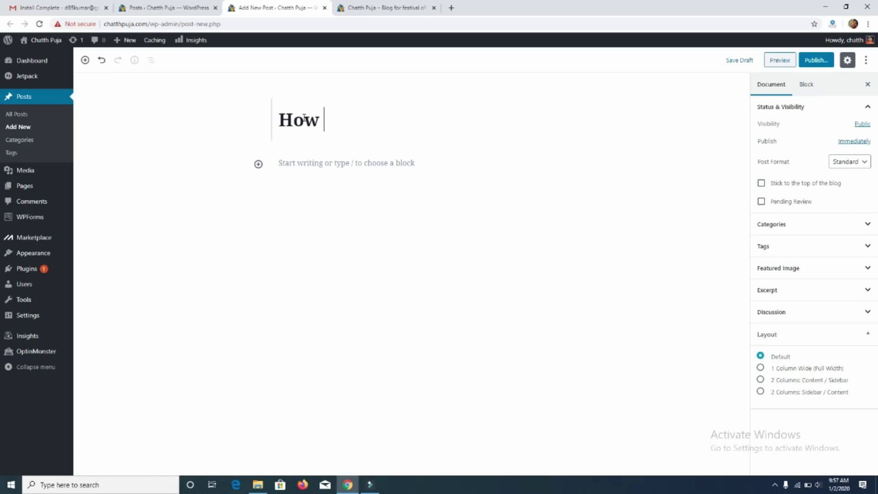
{"action": "type", "text": "to Create a Website or Blog in 10 minutes"}
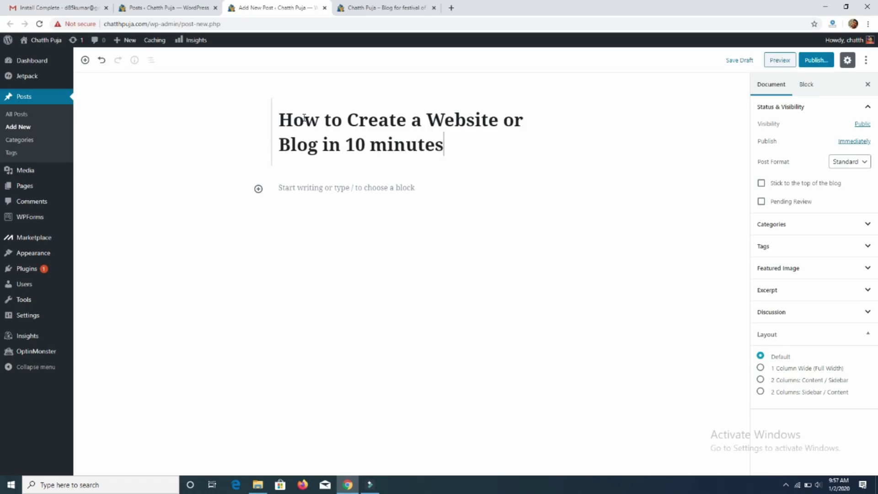
{"action": "key", "text": "ctrl+v"}
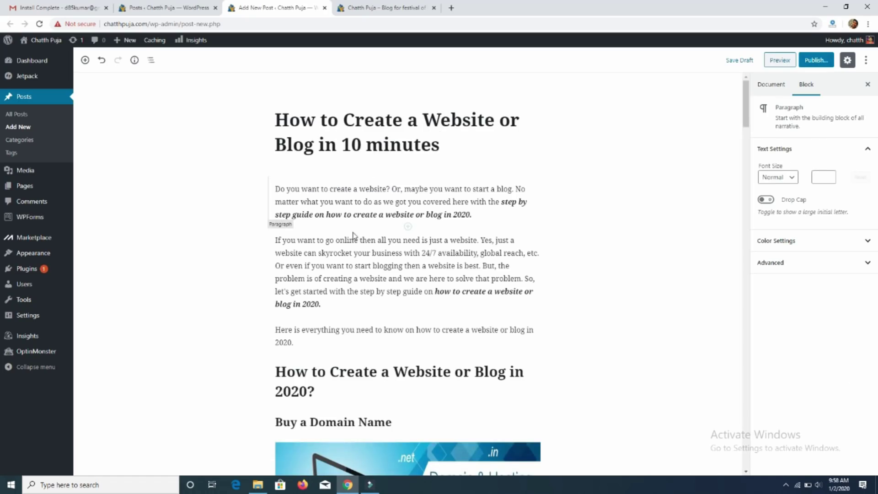
Step: Review the pasted article and publish the post
{"action": "scroll", "coordinate": [358, 257], "scroll_direction": "down", "scroll_amount": 3}
{"action": "scroll", "coordinate": [357, 258], "scroll_direction": "down", "scroll_amount": 3}
{"action": "scroll", "coordinate": [358, 258], "scroll_direction": "down", "scroll_amount": 5}
{"action": "scroll", "coordinate": [357, 258], "scroll_direction": "down", "scroll_amount": 5}
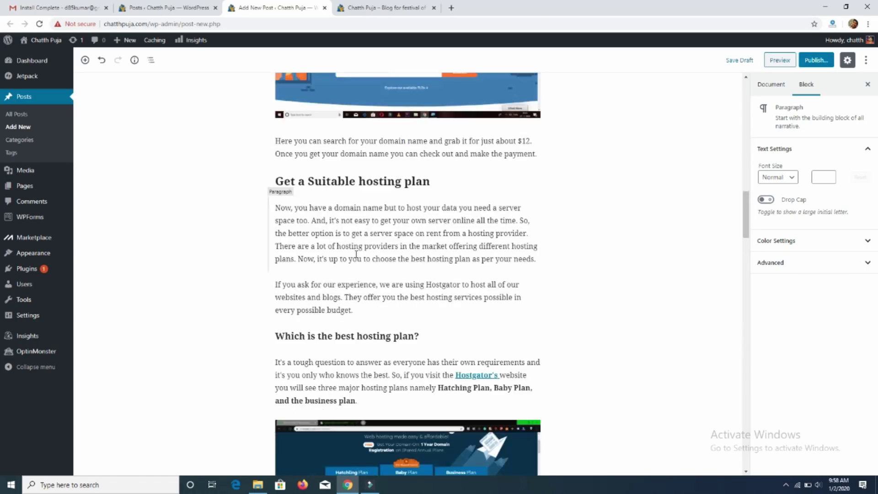
{"action": "scroll", "coordinate": [358, 258], "scroll_direction": "down", "scroll_amount": 5}
{"action": "scroll", "coordinate": [356, 255], "scroll_direction": "down", "scroll_amount": 5}
{"action": "scroll", "coordinate": [357, 254], "scroll_direction": "down", "scroll_amount": 5}
{"action": "scroll", "coordinate": [356, 254], "scroll_direction": "down", "scroll_amount": 5}
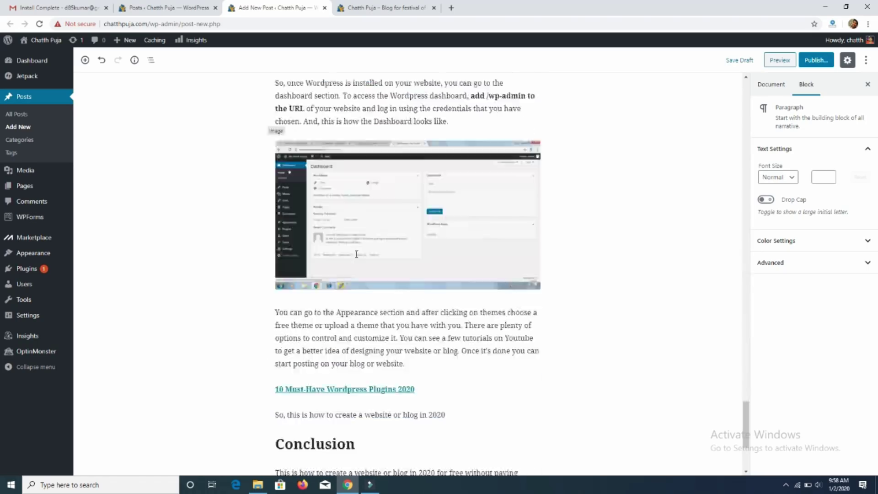
{"action": "scroll", "coordinate": [356, 254], "scroll_direction": "down", "scroll_amount": 5}
{"action": "left_click", "coordinate": [815, 61]}
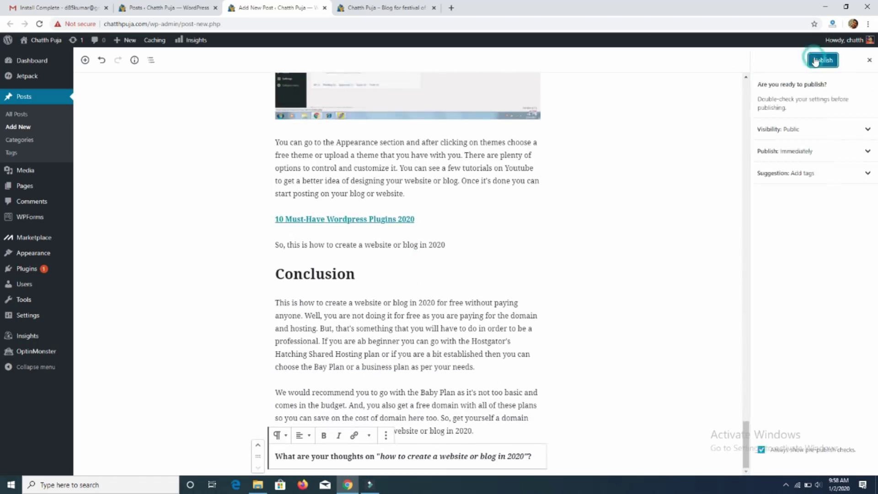
{"action": "left_click", "coordinate": [815, 61]}
{"action": "left_click", "coordinate": [387, 8]}
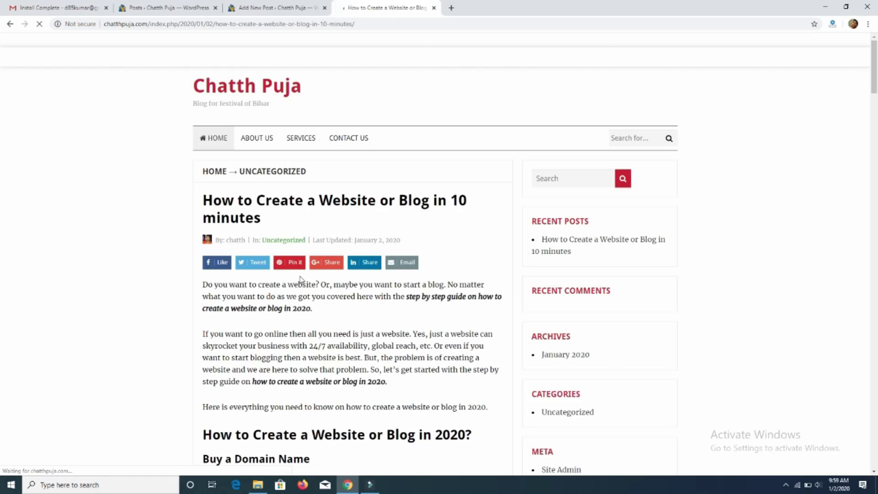
{"action": "scroll", "coordinate": [300, 278], "scroll_direction": "down", "scroll_amount": 4}
{"action": "scroll", "coordinate": [302, 276], "scroll_direction": "down", "scroll_amount": 3}
{"action": "scroll", "coordinate": [303, 275], "scroll_direction": "down", "scroll_amount": 7}
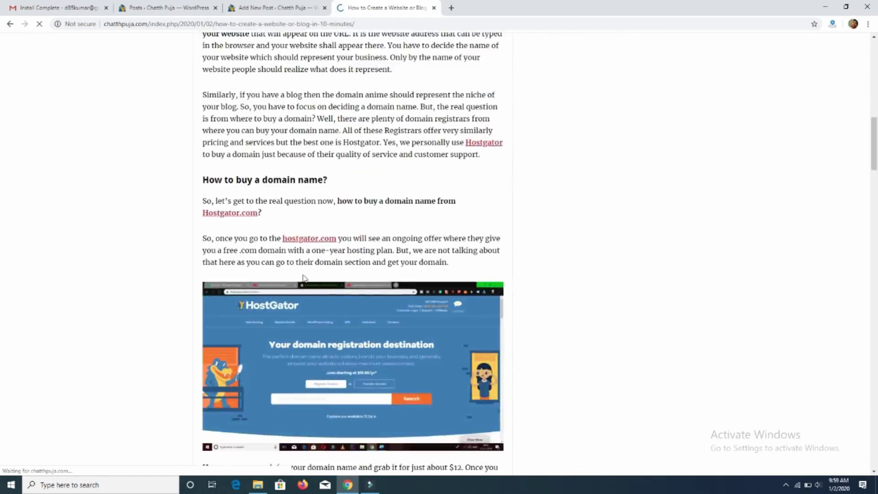
{"action": "scroll", "coordinate": [303, 278], "scroll_direction": "down", "scroll_amount": 7}
{"action": "scroll", "coordinate": [304, 278], "scroll_direction": "down", "scroll_amount": 8}
{"action": "scroll", "coordinate": [303, 277], "scroll_direction": "down", "scroll_amount": 8}
{"action": "scroll", "coordinate": [304, 277], "scroll_direction": "down", "scroll_amount": 8}
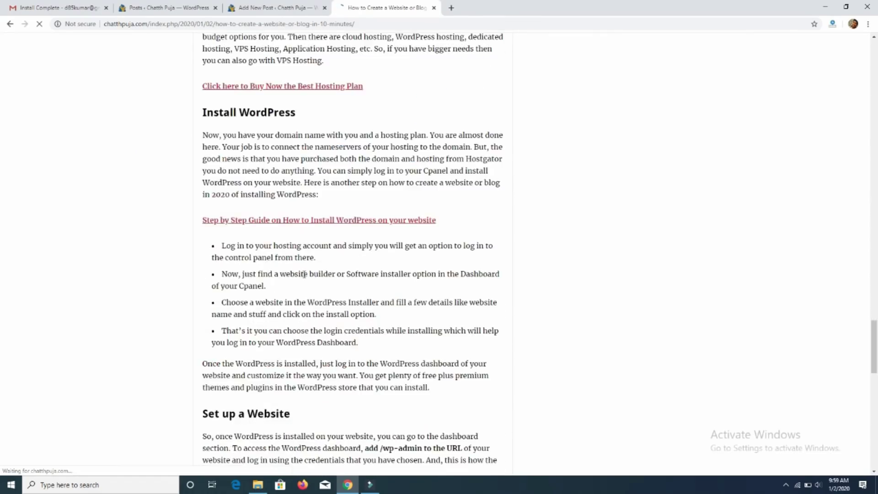